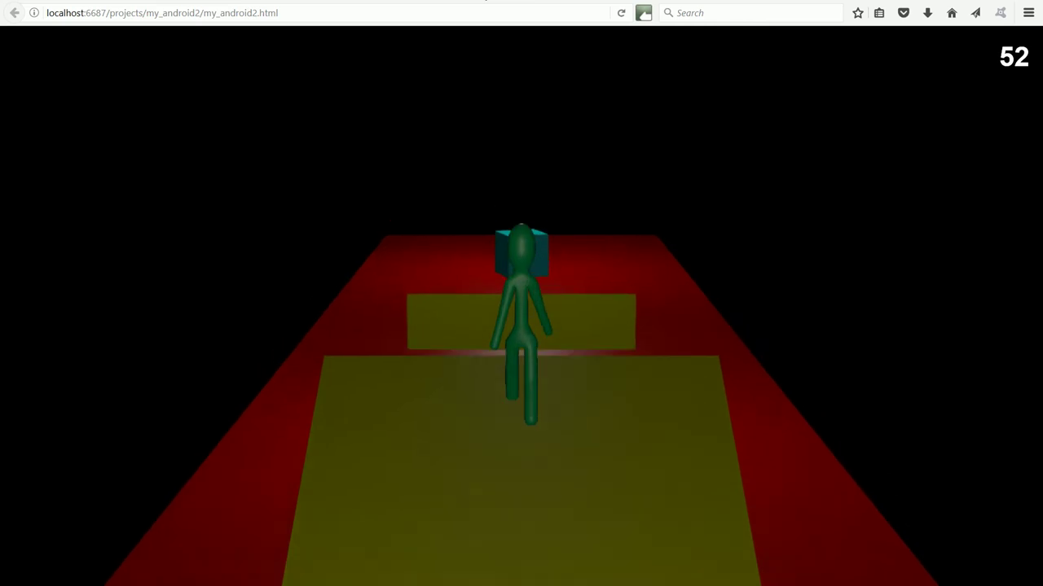
Walk the green character forward over the yellow ramp and block up to the teal cube.
{"action": "key", "text": "Up"}
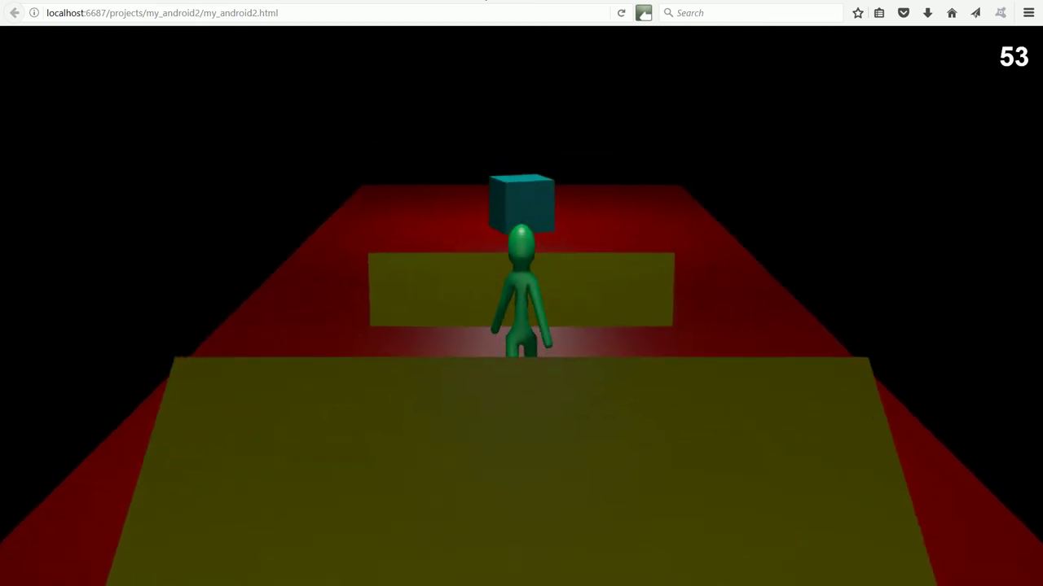
{"action": "key", "text": "Up"}
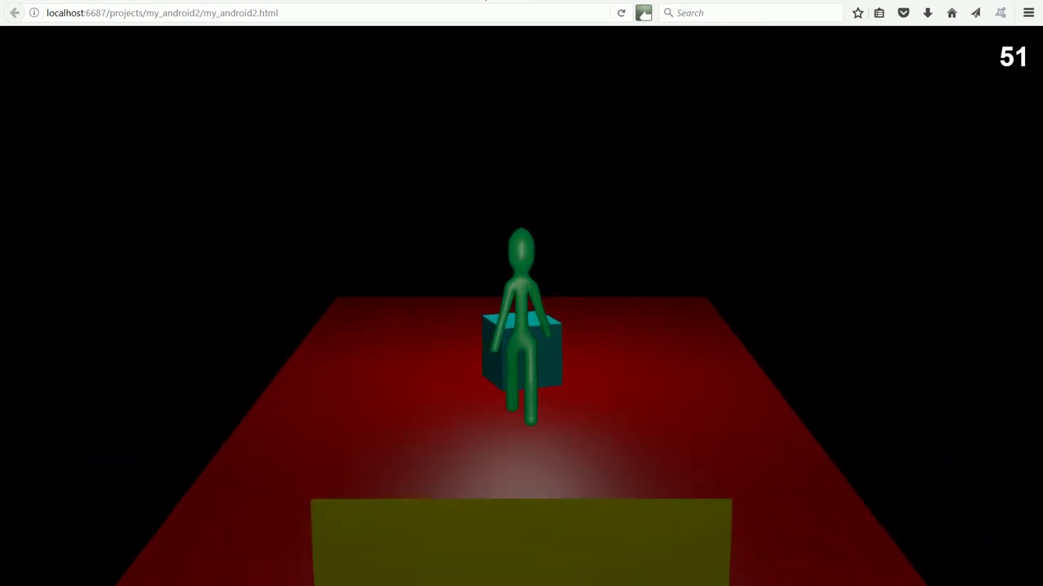
{"action": "key", "text": "Up"}
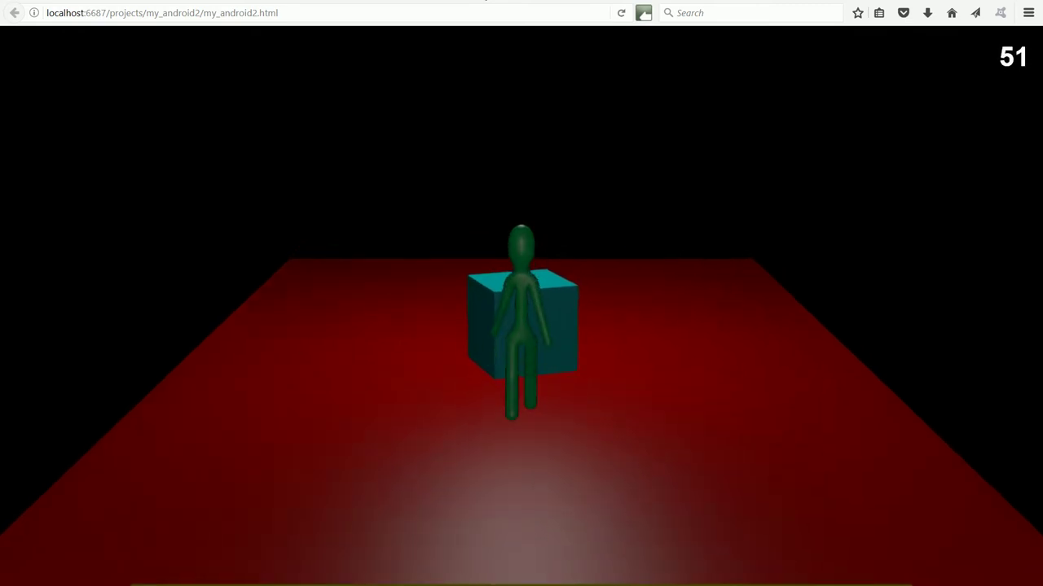
{"action": "key", "text": "Up"}
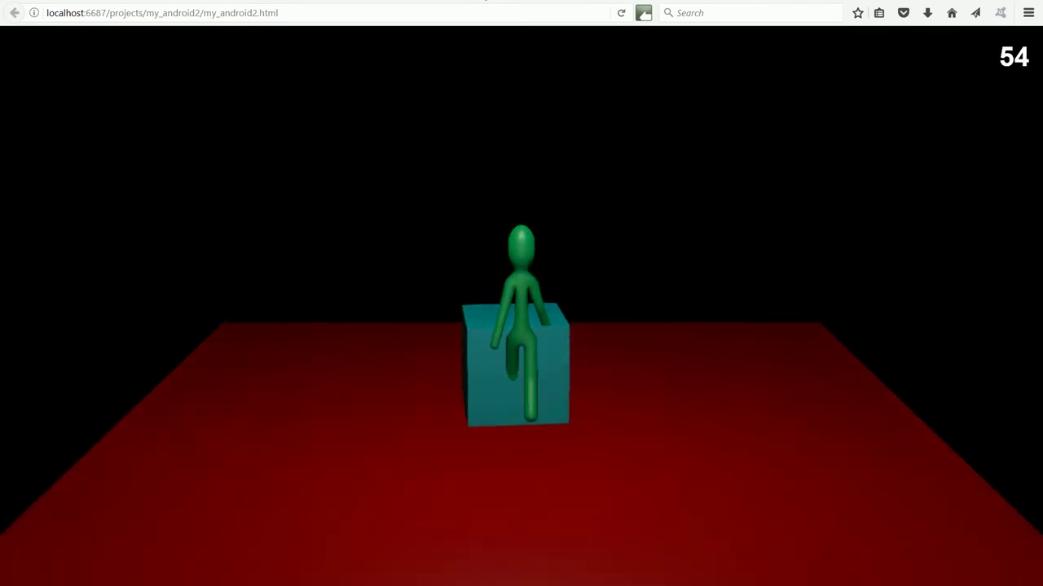
{"action": "key", "text": "Up"}
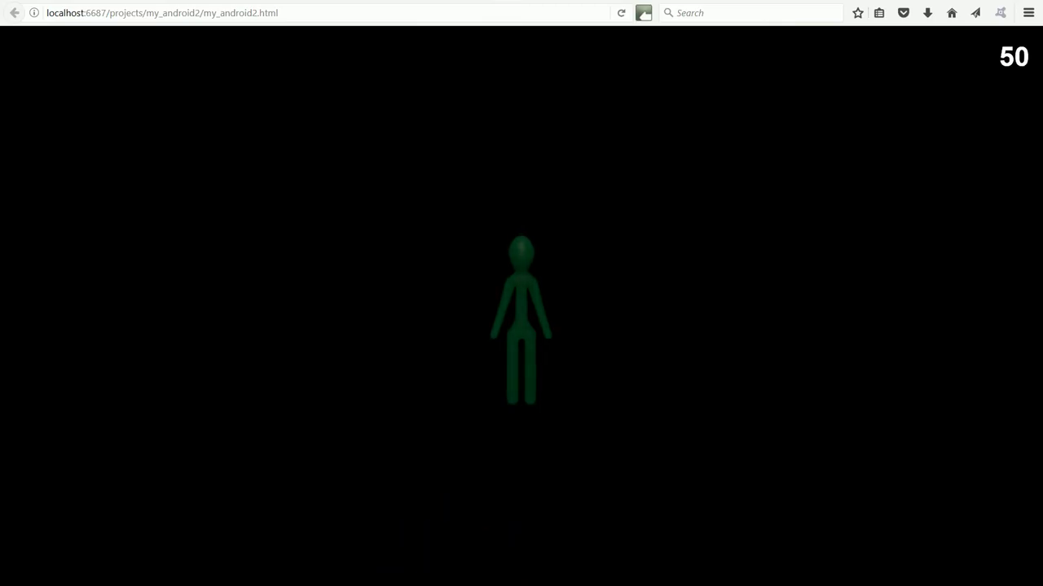
Test the character's movement by walking it up the teal stairs and across the yellow ramp and block to the cube.
{"action": "key", "text": "Up"}
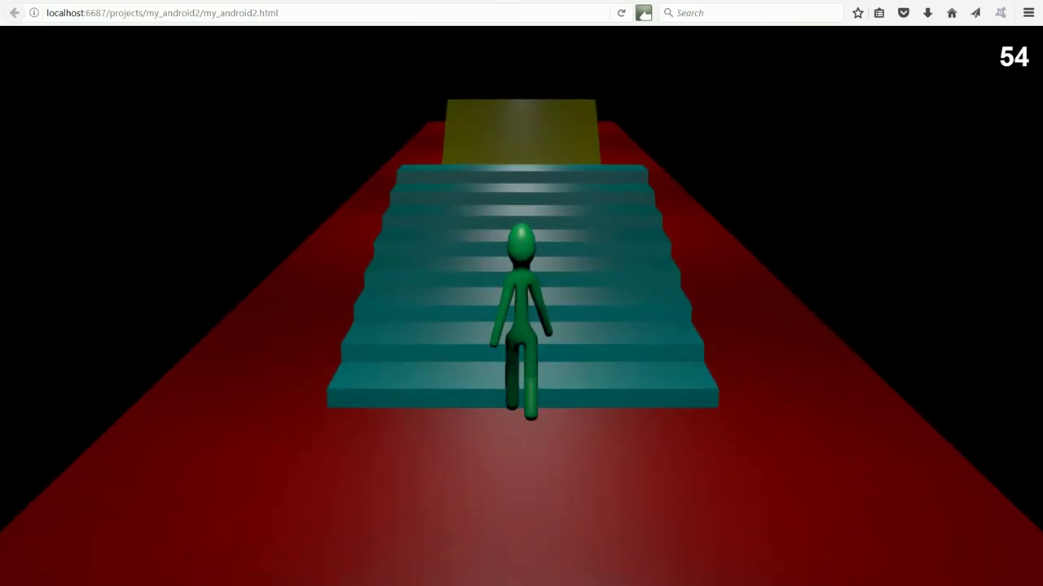
{"action": "key", "text": "Up"}
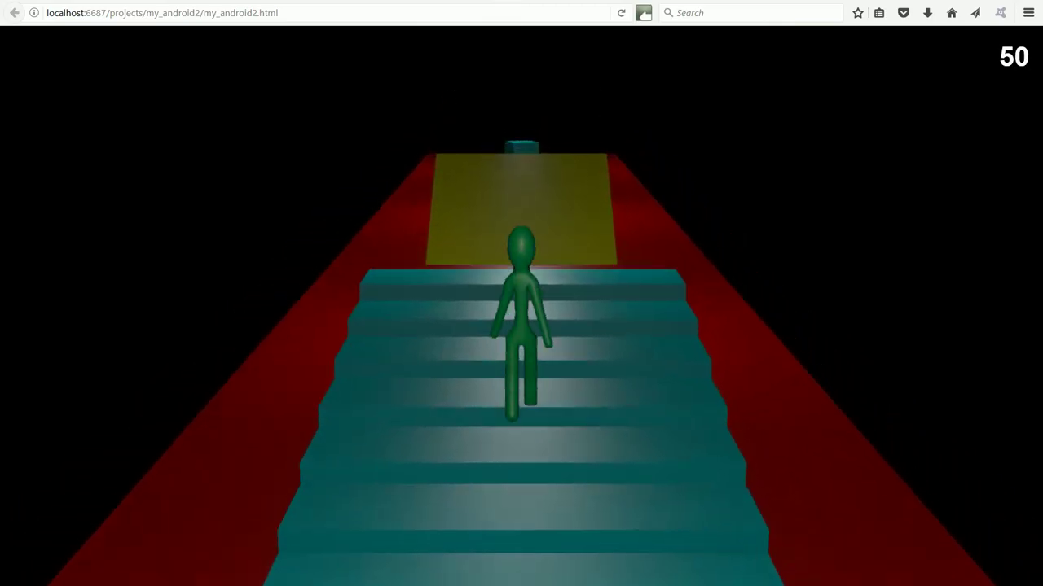
{"action": "key", "text": "Up"}
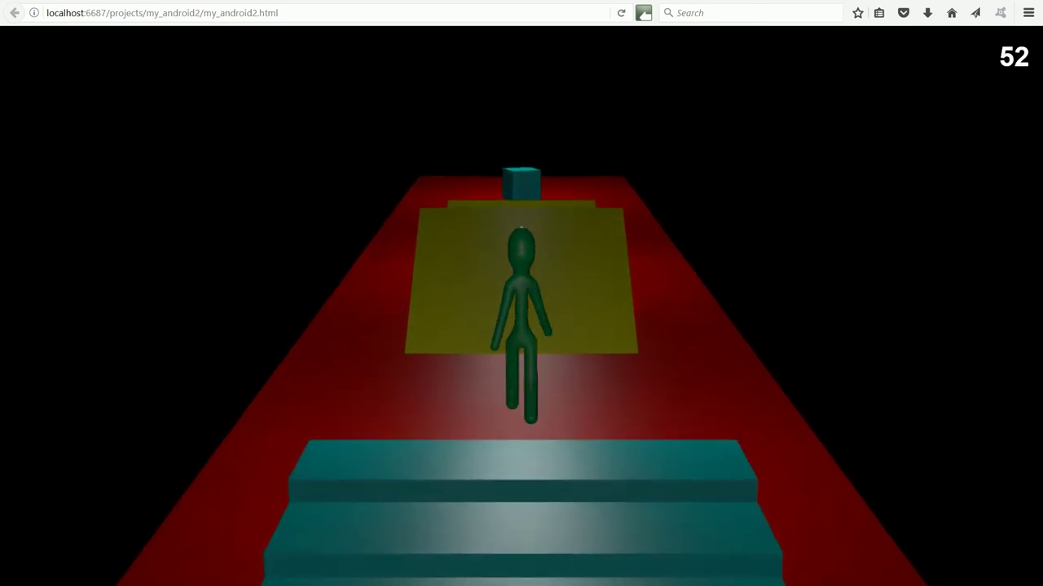
{"action": "key", "text": "Up"}
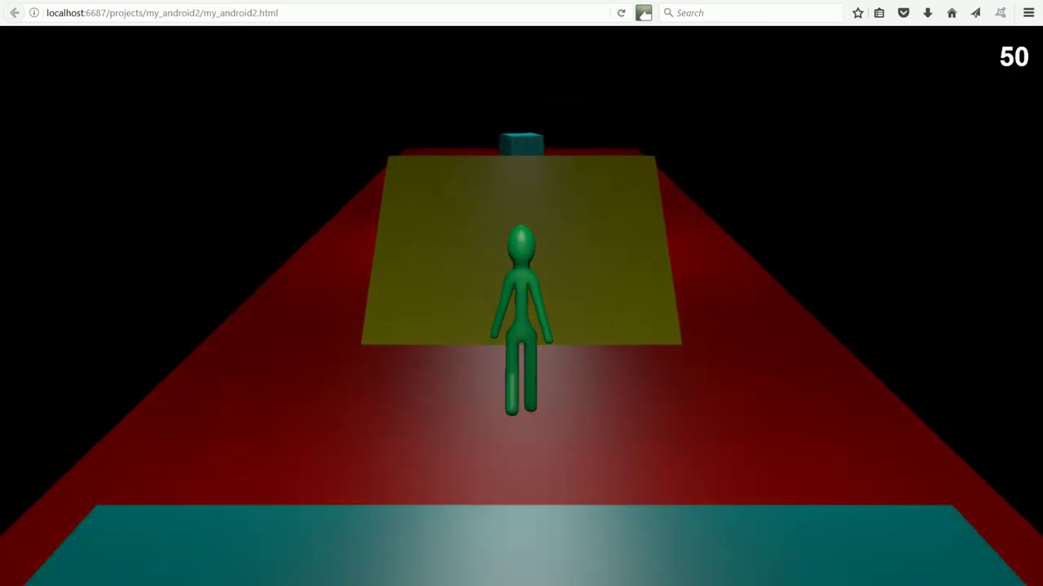
{"action": "key", "text": "Up"}
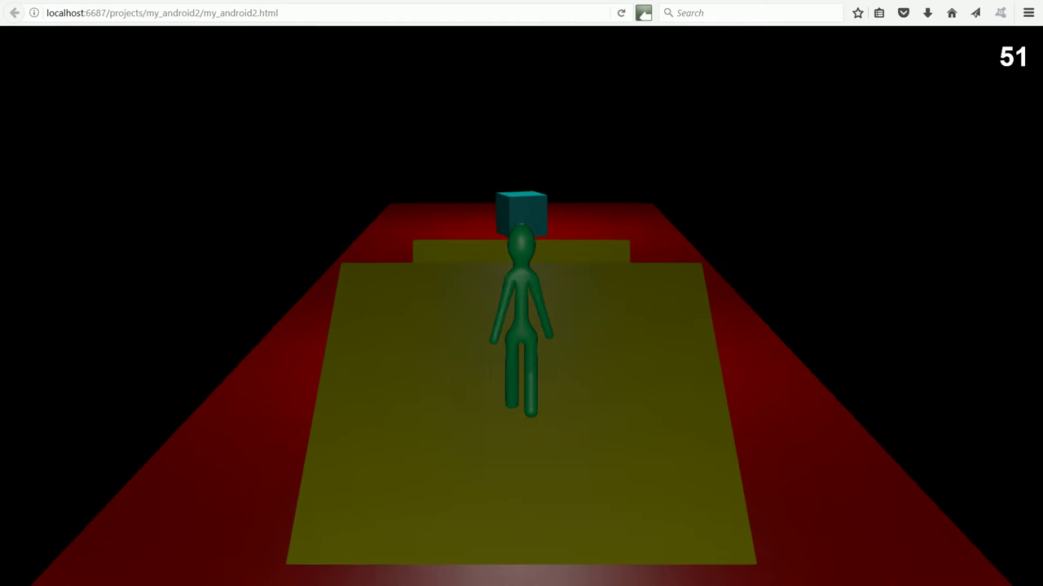
{"action": "key", "text": "Down"}
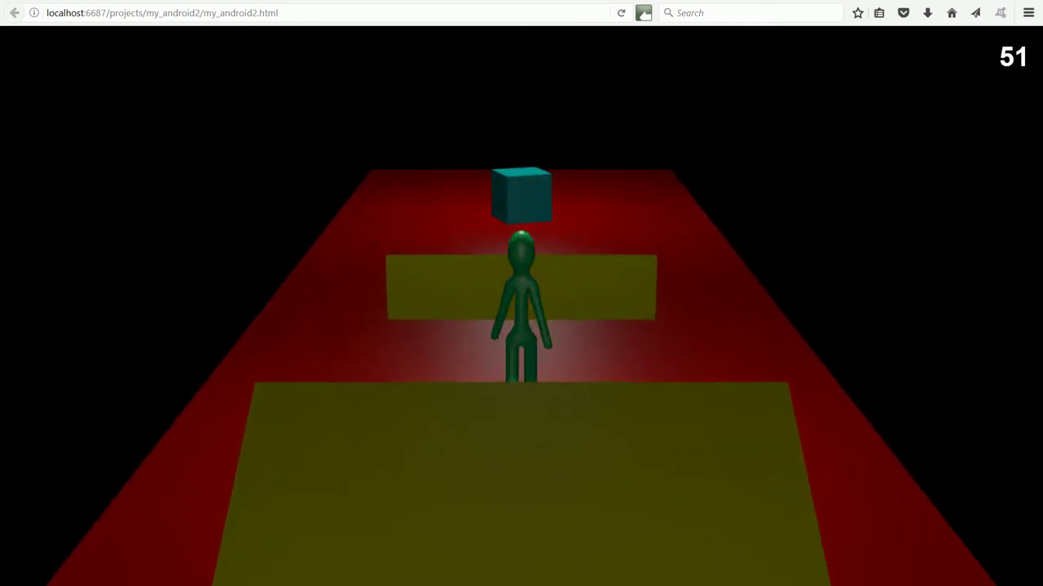
{"action": "key", "text": "Up"}
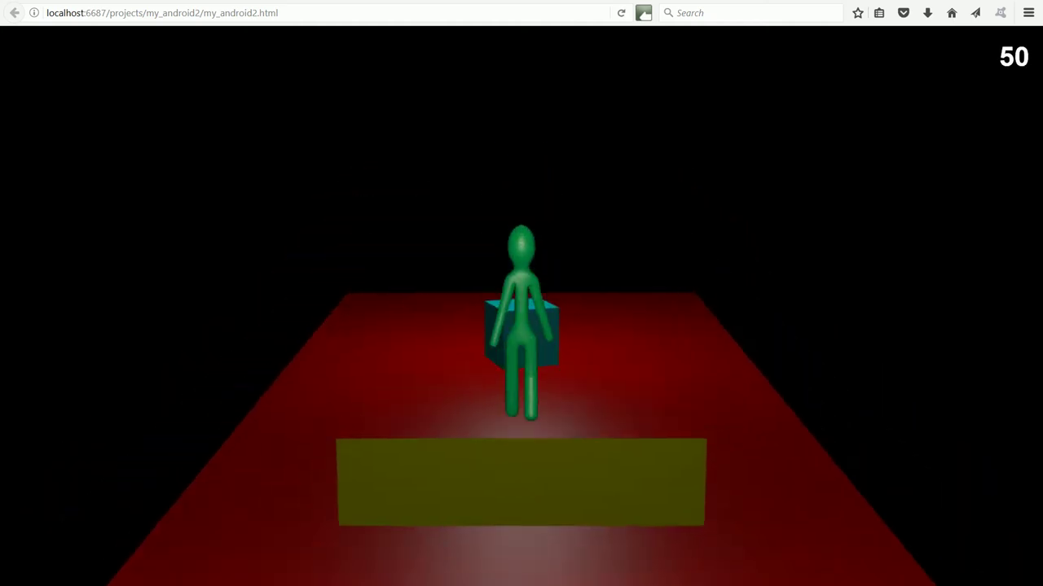
{"action": "key", "text": "Up"}
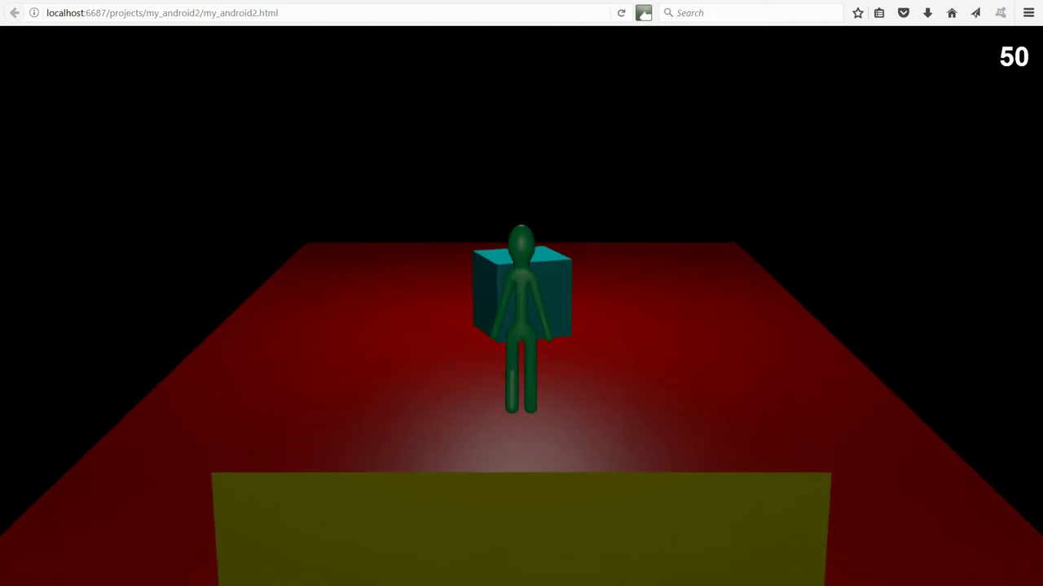
{"action": "key", "text": "Down"}
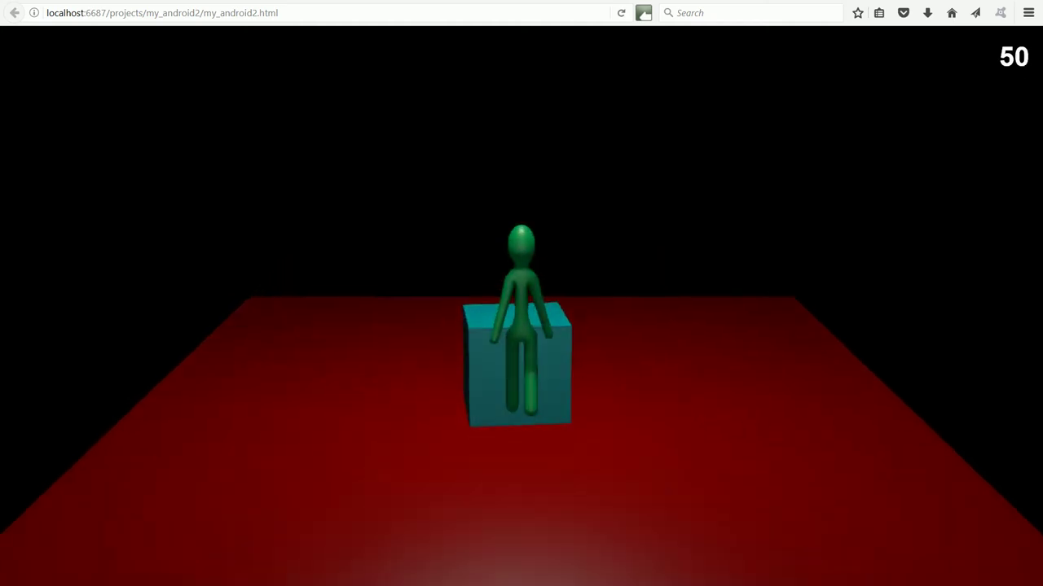
{"action": "key", "text": "Down"}
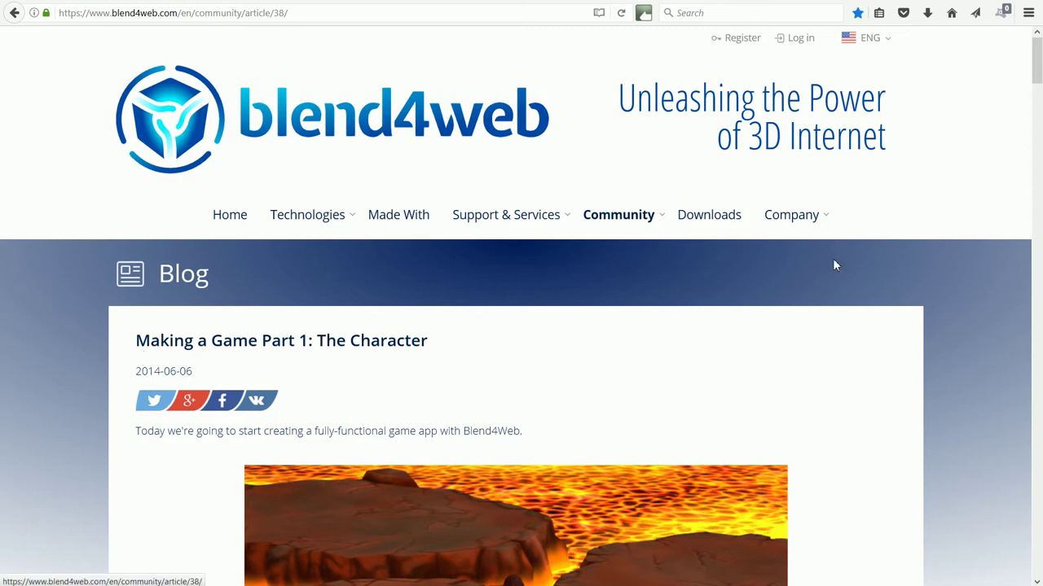
Examine the character physics settings in the Blend4Web article "Making a Game Part 1: The Character".
{"action": "left_click_drag", "start_coordinate": [1037, 65], "coordinate": [1037, 162]}
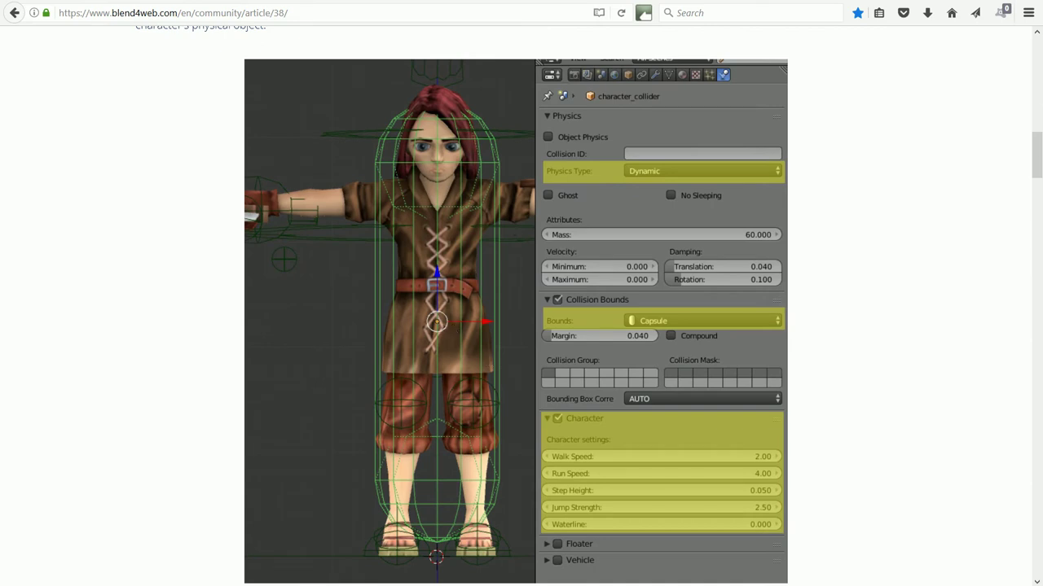
{"action": "left_click_drag", "start_coordinate": [1037, 163], "coordinate": [1028, 313]}
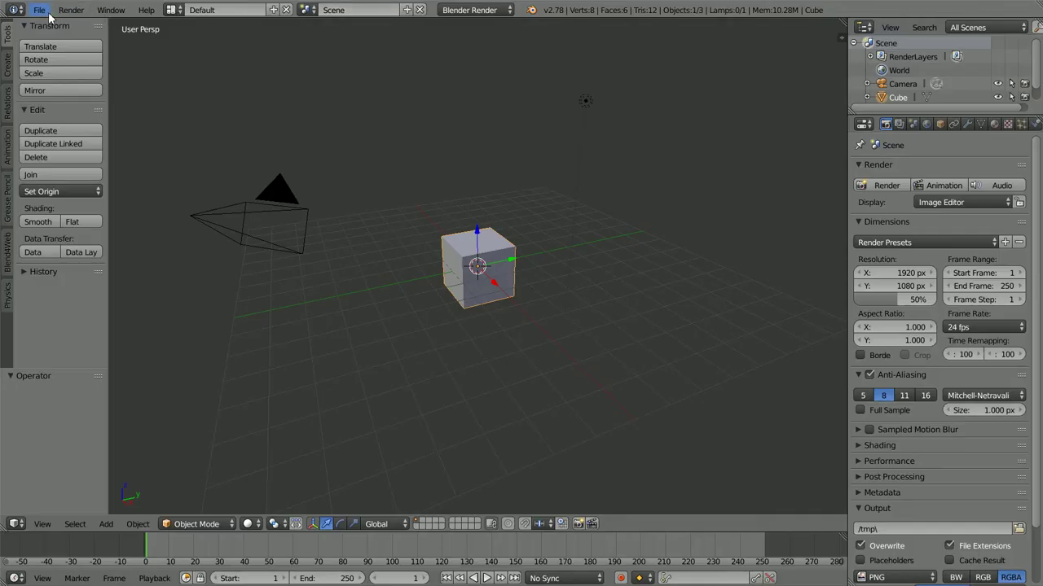
Switch to Blender and open the recent file walkTut11.blend.
{"action": "left_click", "coordinate": [48, 15]}
{"action": "mouse_move", "coordinate": [58, 53]}
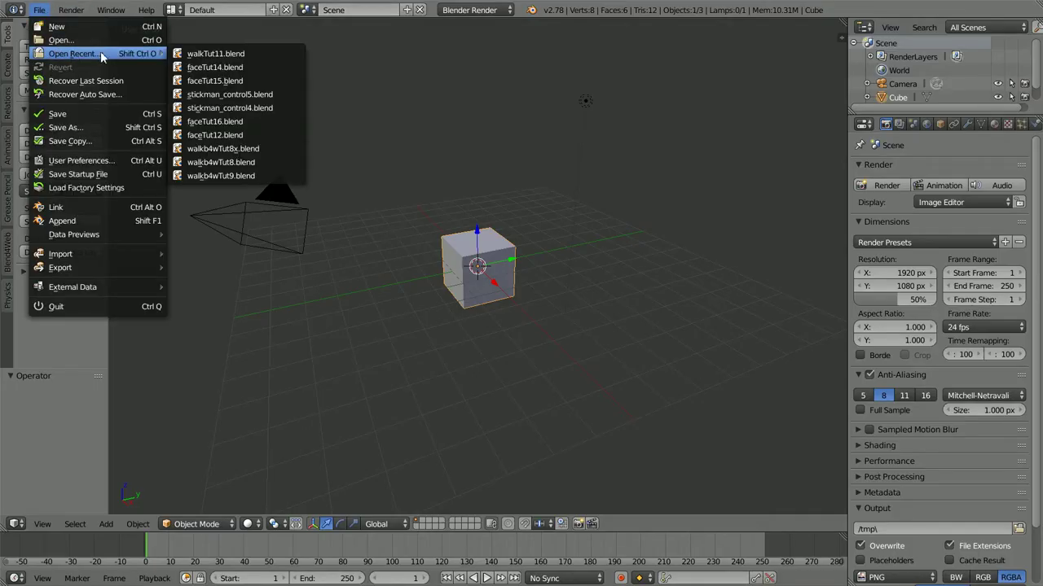
{"action": "left_click", "coordinate": [236, 54]}
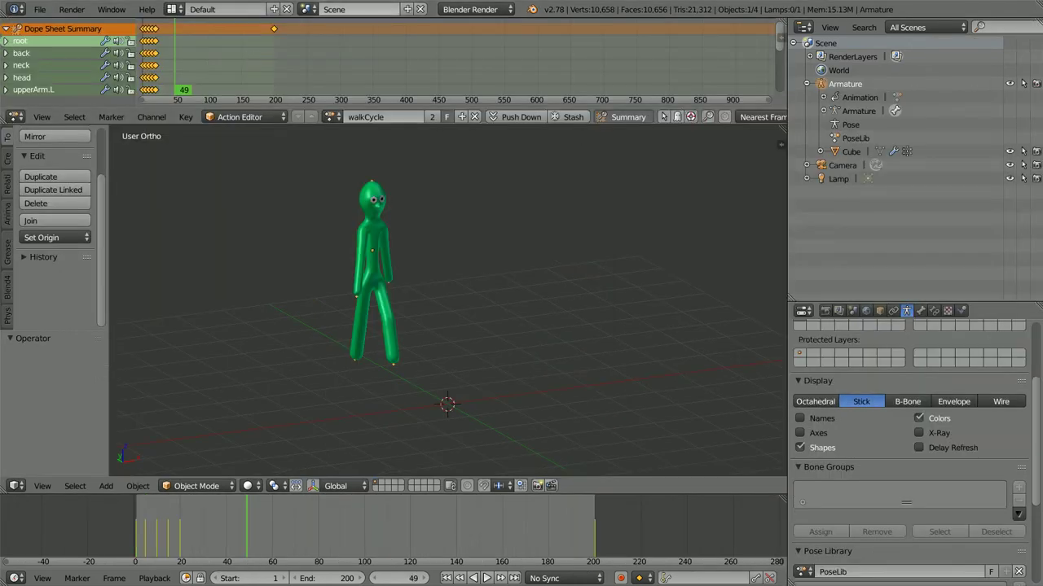
Play the walkCycle animation, stop it and return to the first frame.
{"action": "left_click", "coordinate": [487, 578]}
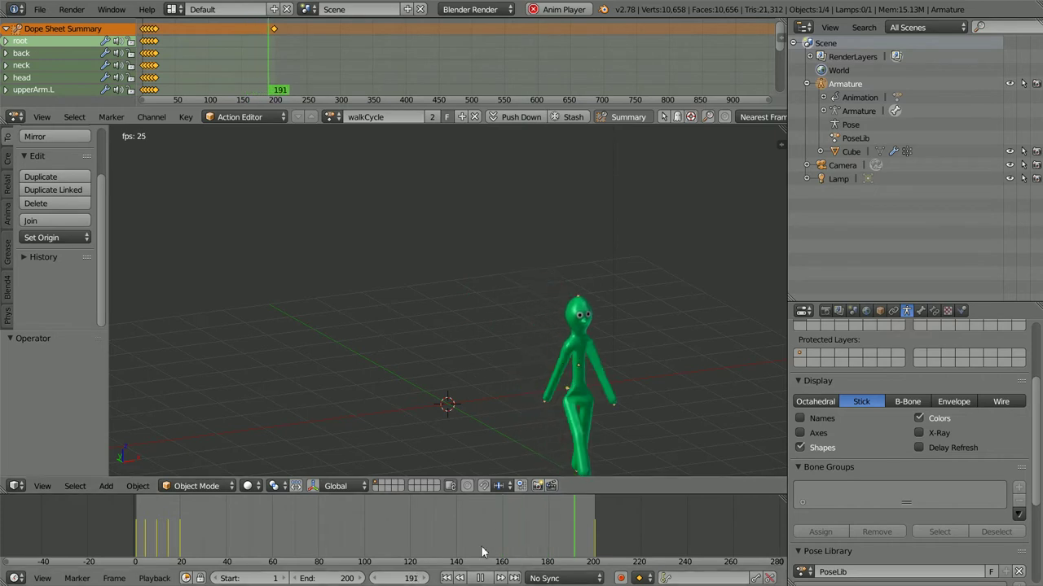
{"action": "left_click", "coordinate": [478, 578]}
{"action": "left_click", "coordinate": [447, 578]}
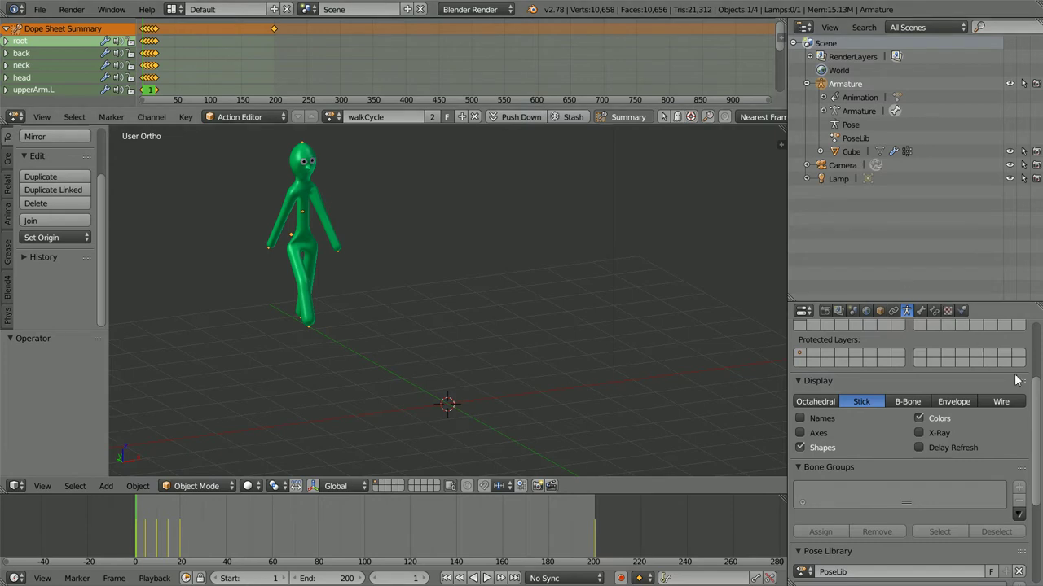
Clear the armature's location keyframes and set its Y location to 0.
{"action": "scroll", "coordinate": [1035, 401], "scroll_direction": "up", "scroll_amount": 4}
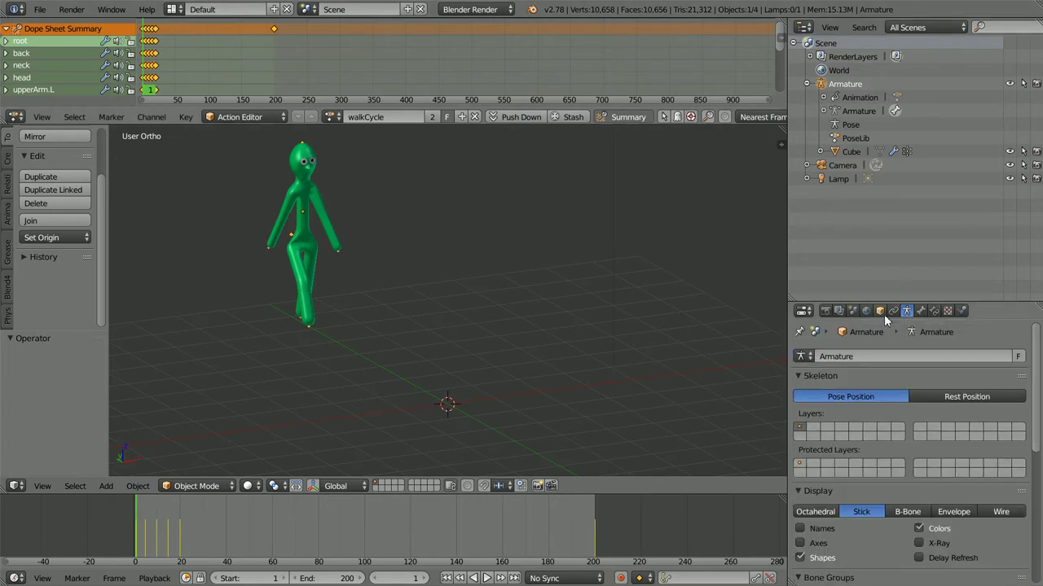
{"action": "left_click", "coordinate": [880, 311]}
{"action": "right_click", "coordinate": [837, 437]}
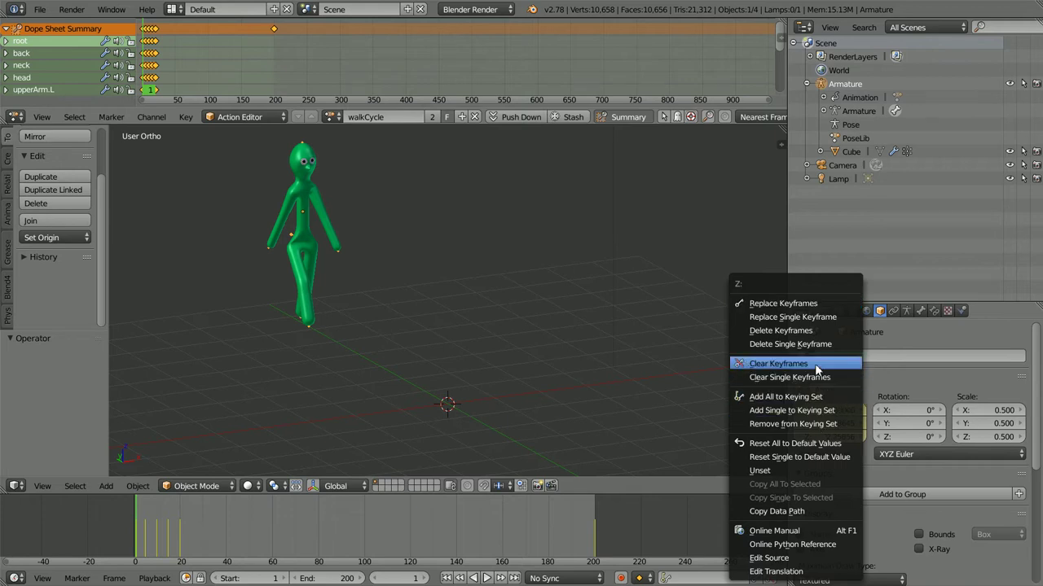
{"action": "left_click", "coordinate": [815, 363]}
{"action": "left_click", "coordinate": [842, 421]}
{"action": "type", "text": "0"}
{"action": "key", "text": "Return"}
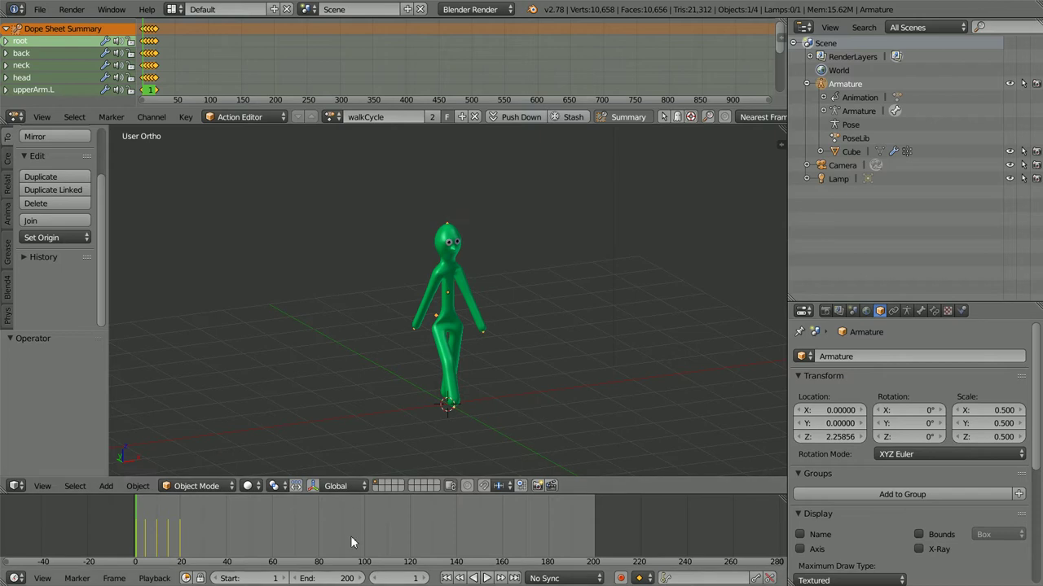
Set the animation's end frame to 20 and shrink the timeline area to enlarge the 3D view.
{"action": "left_click", "coordinate": [342, 578]}
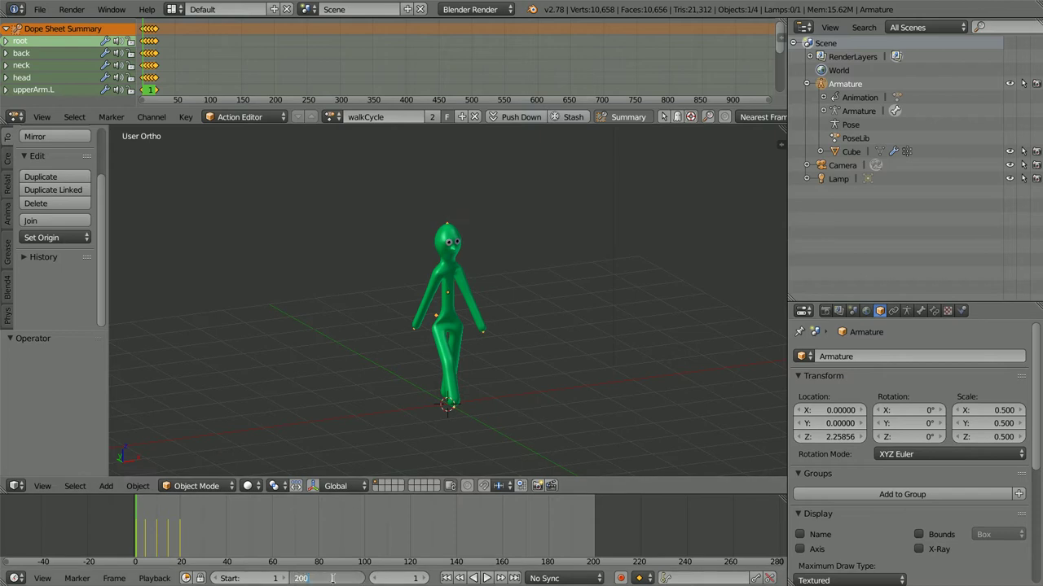
{"action": "key", "text": "Return"}
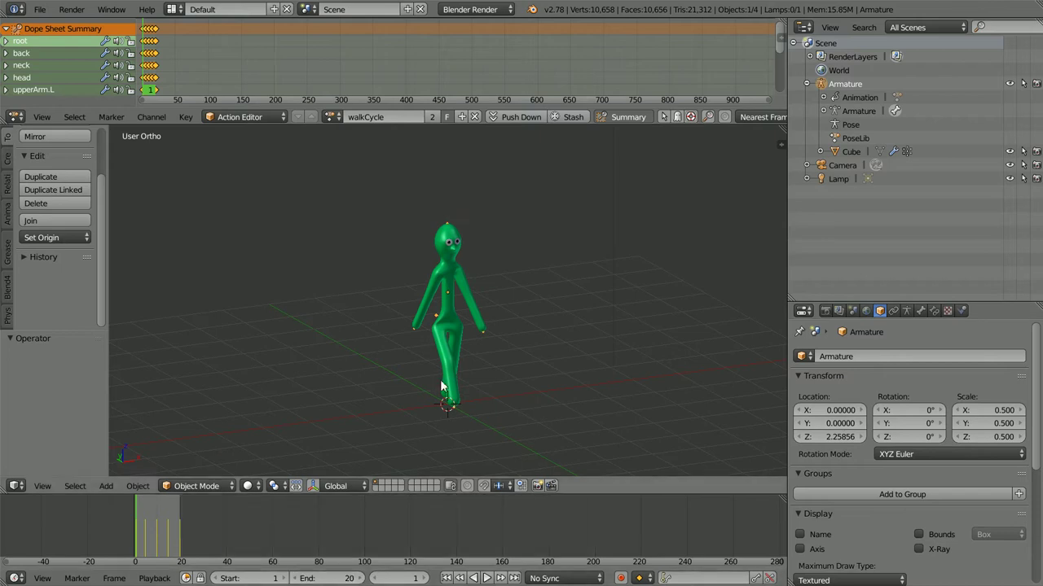
{"action": "left_click_drag", "start_coordinate": [612, 495], "coordinate": [612, 537]}
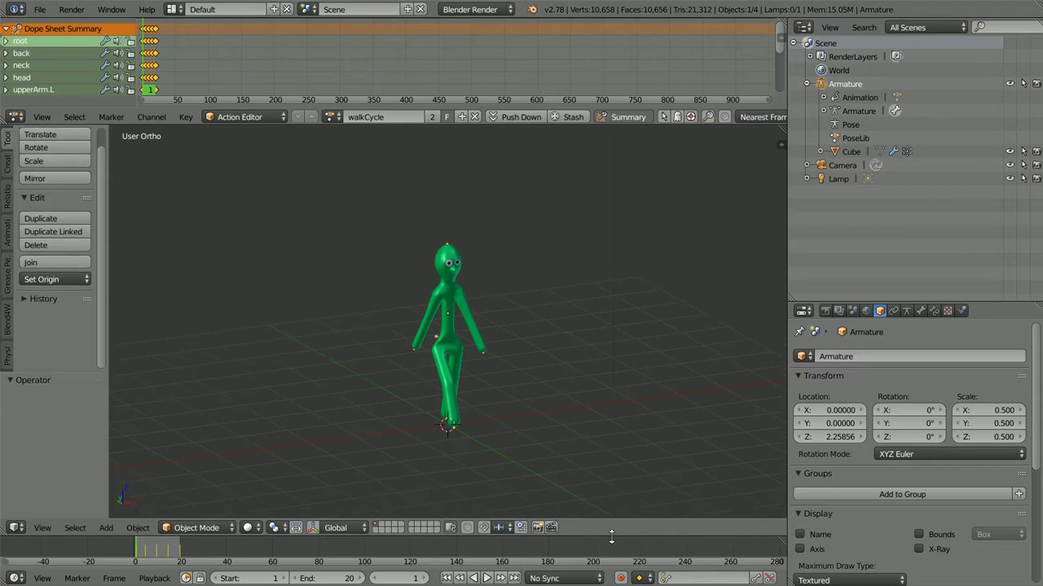
Put the armature in Pose Mode in the right-side view and enable its X-Ray display.
{"action": "left_click", "coordinate": [46, 527]}
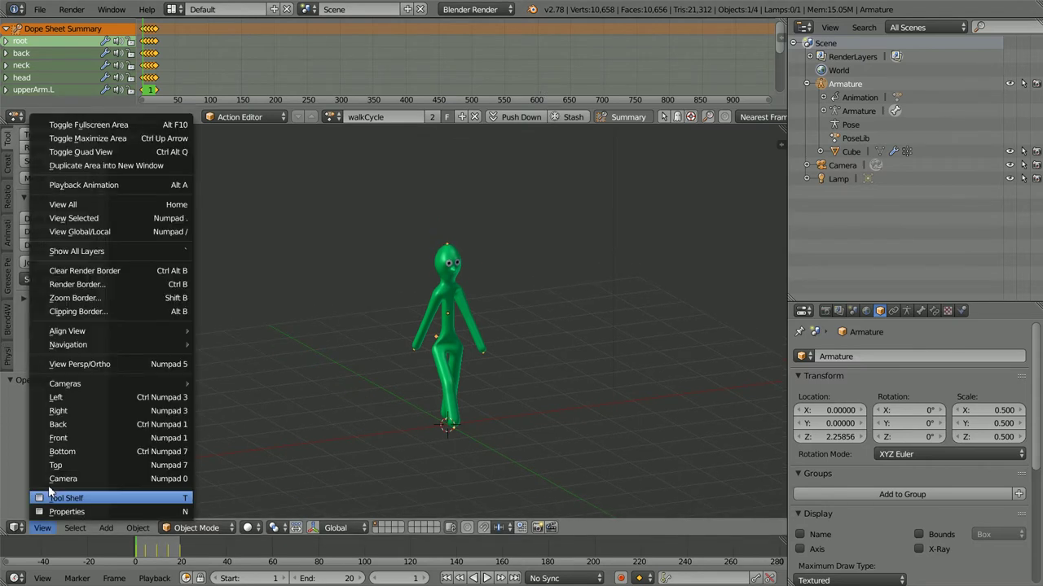
{"action": "left_click", "coordinate": [86, 411]}
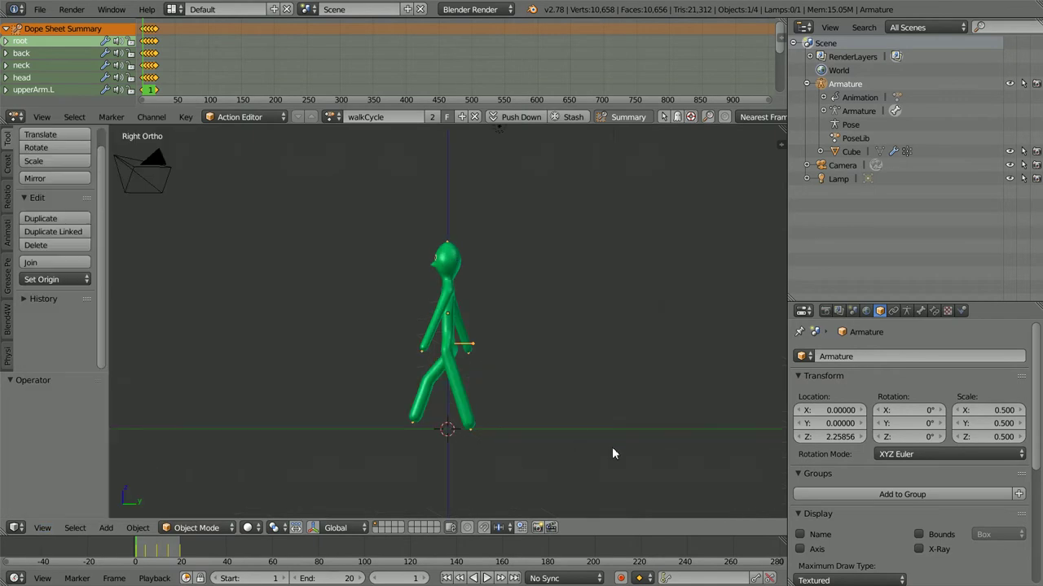
{"action": "scroll", "coordinate": [613, 454], "scroll_direction": "up", "scroll_amount": 3}
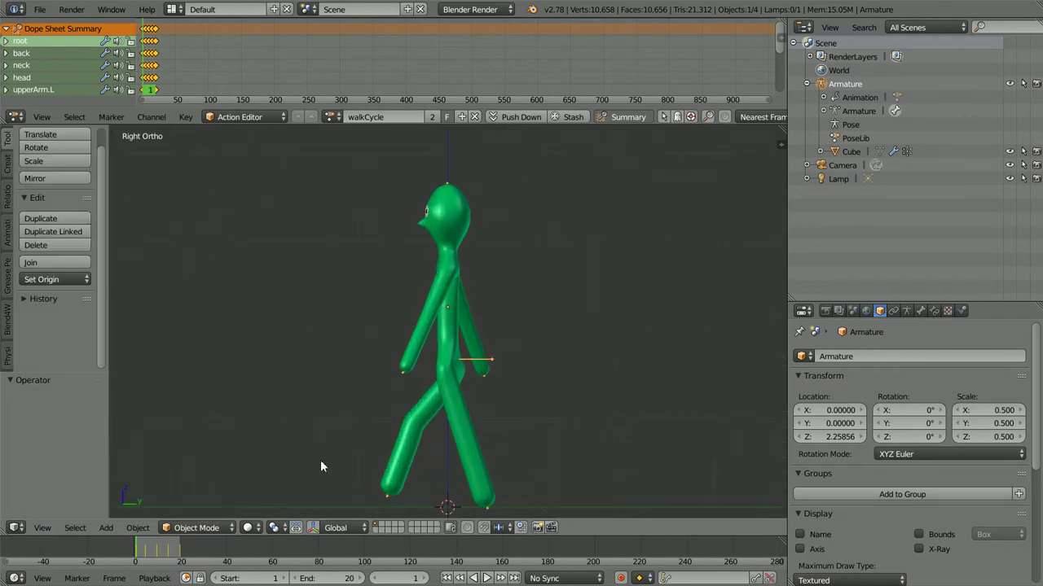
{"action": "left_click", "coordinate": [204, 529]}
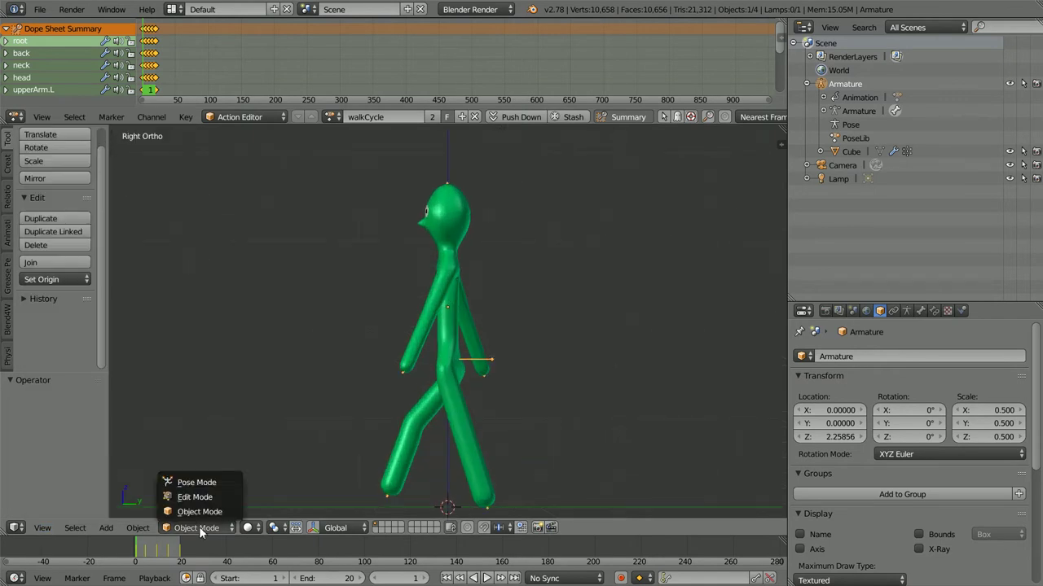
{"action": "left_click", "coordinate": [228, 484]}
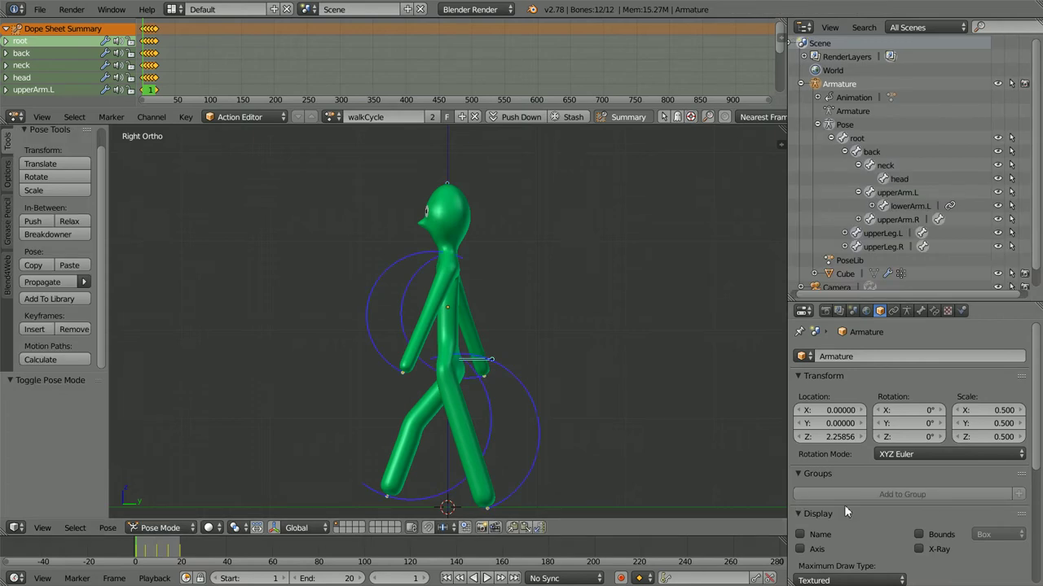
{"action": "left_click", "coordinate": [920, 550]}
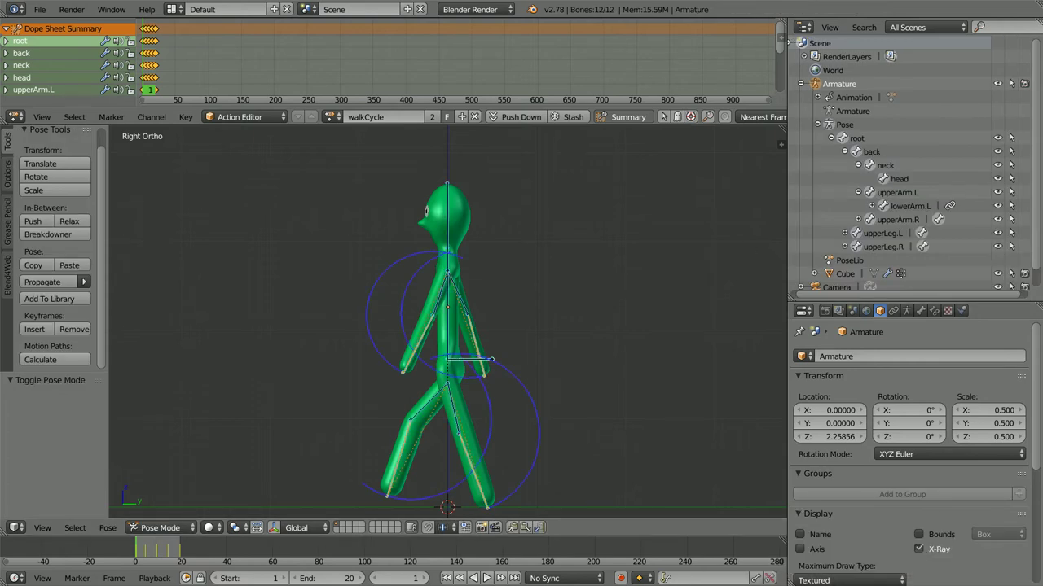
Move the right lower leg bone in front by about 0.073 on Y and -0.055 on Z at frame 1.
{"action": "right_click", "coordinate": [401, 454]}
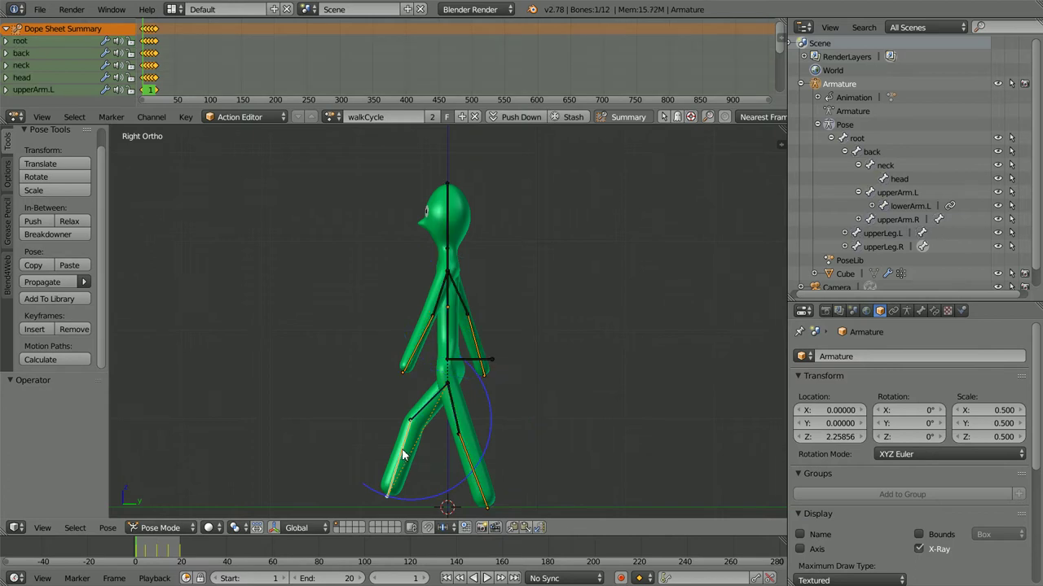
{"action": "key", "text": "g"}
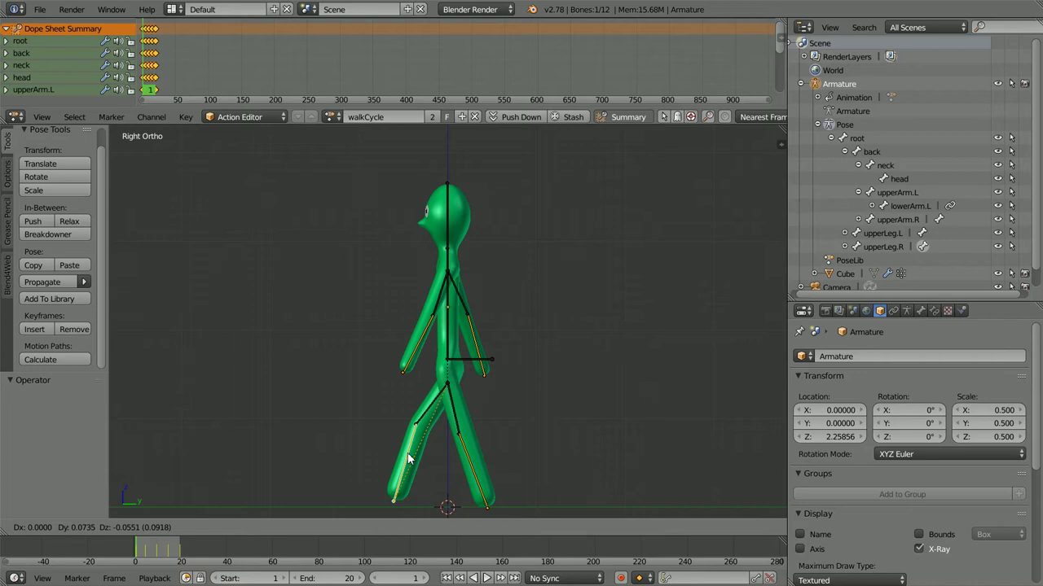
{"action": "left_click", "coordinate": [408, 459]}
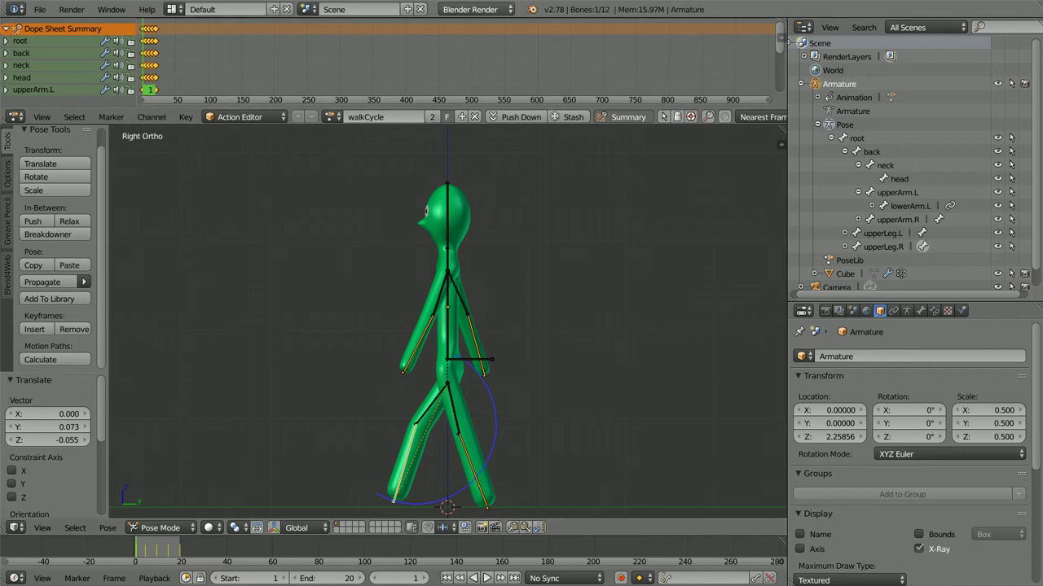
{"action": "key", "text": "a"}
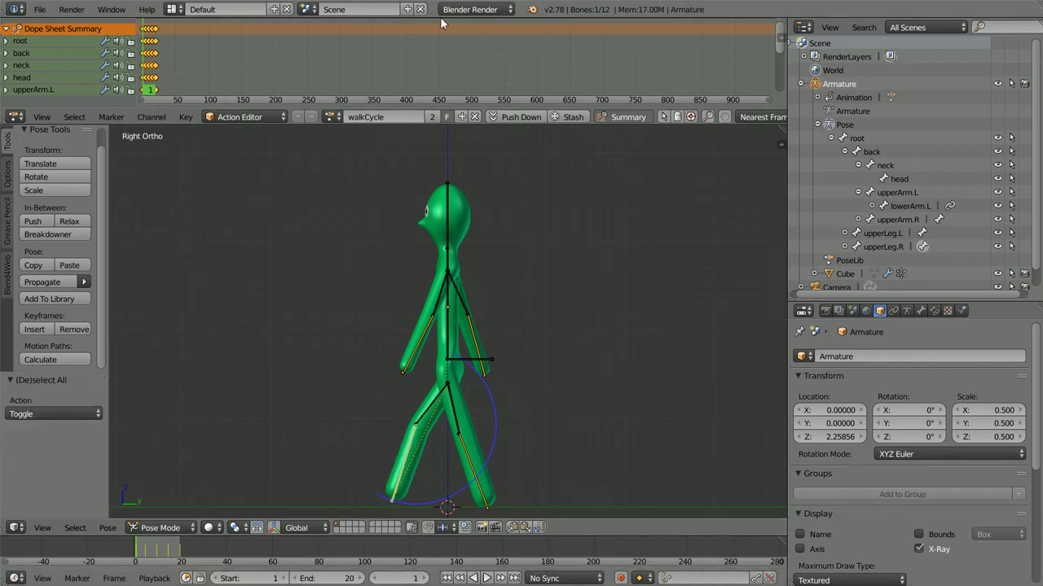
Move the left lower leg bone farther back and up, by about 0.233 on Y and 0.129 on Z.
{"action": "right_click", "coordinate": [481, 491]}
{"action": "key", "text": "g"}
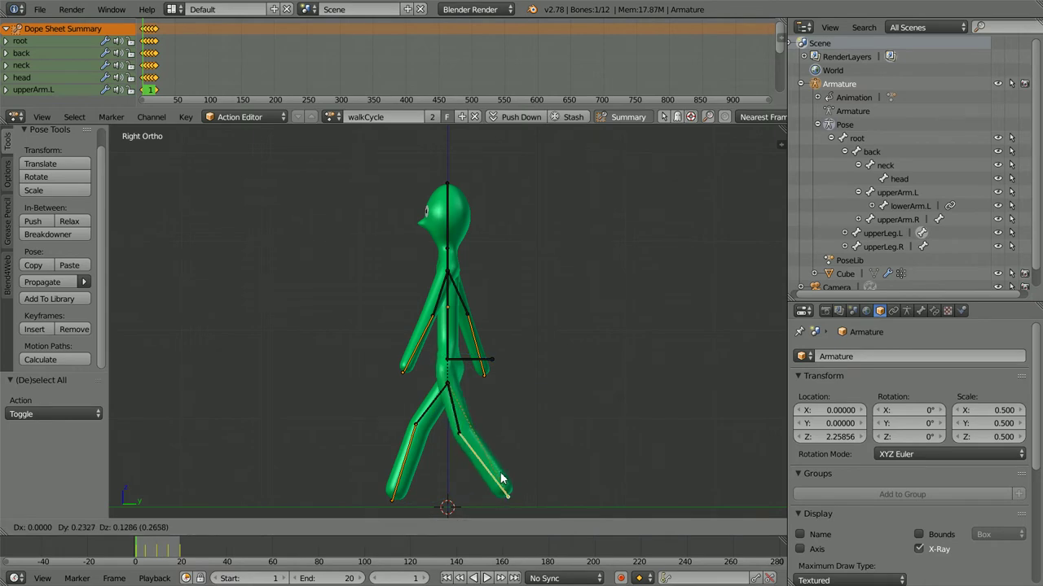
{"action": "left_click", "coordinate": [501, 479]}
{"action": "key", "text": "c"}
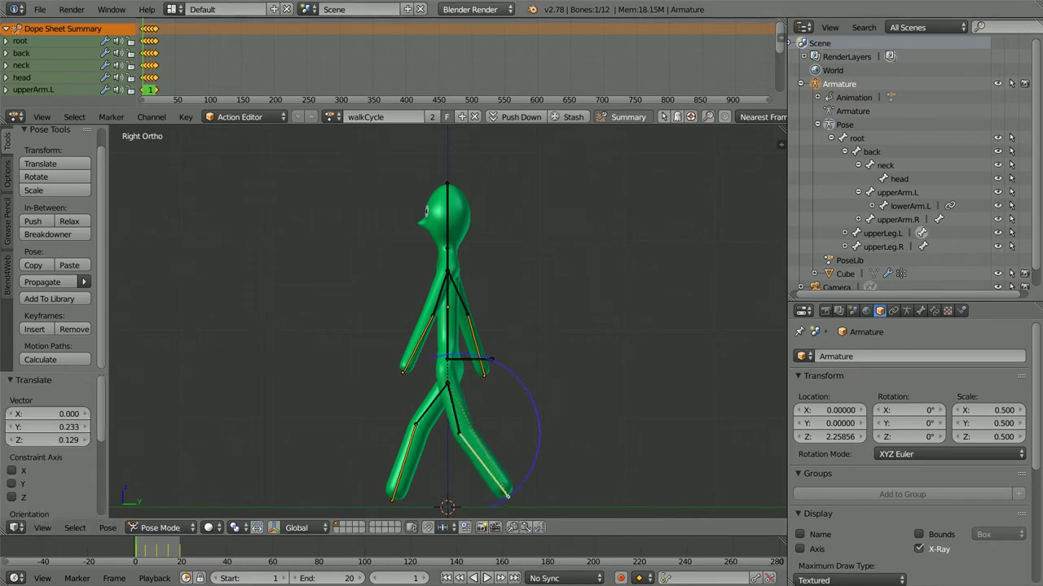
{"action": "key", "text": "Escape"}
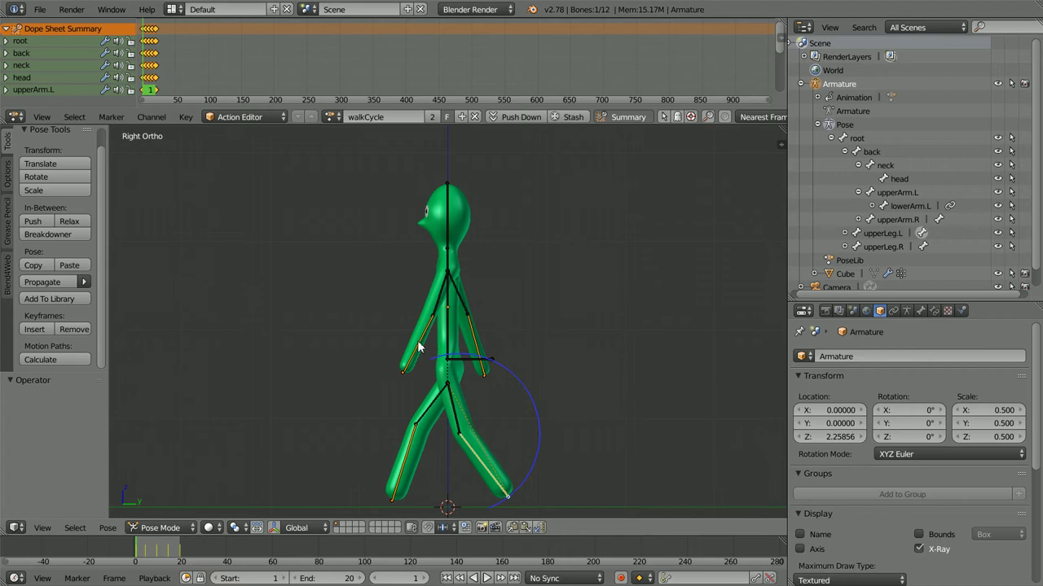
Swing the left lower arm bone forward by about -0.104 on Y and 0.086 on Z, and insert a keyframe.
{"action": "right_click", "coordinate": [418, 348]}
{"action": "key", "text": "g"}
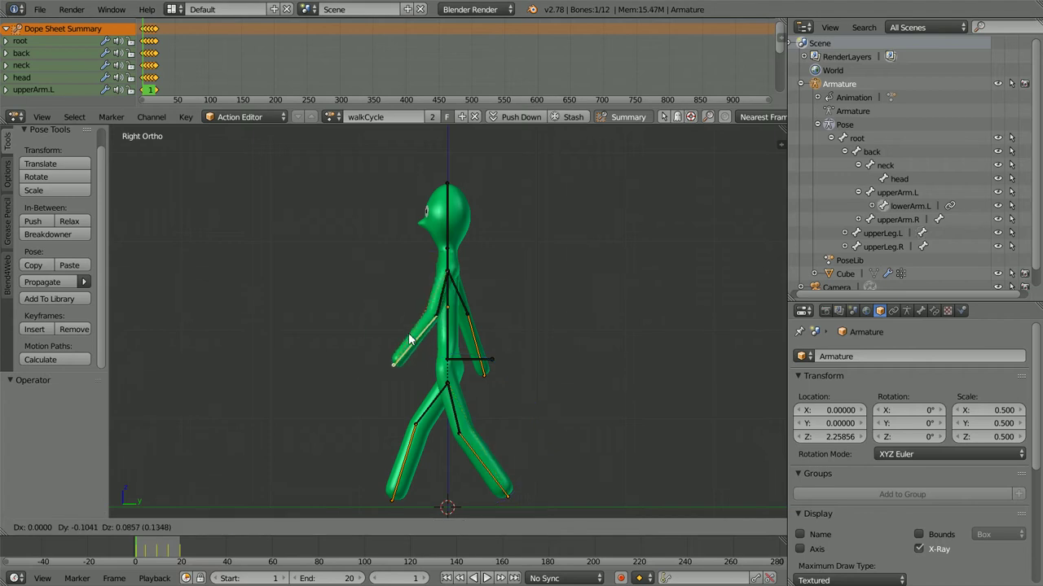
{"action": "left_click", "coordinate": [410, 340]}
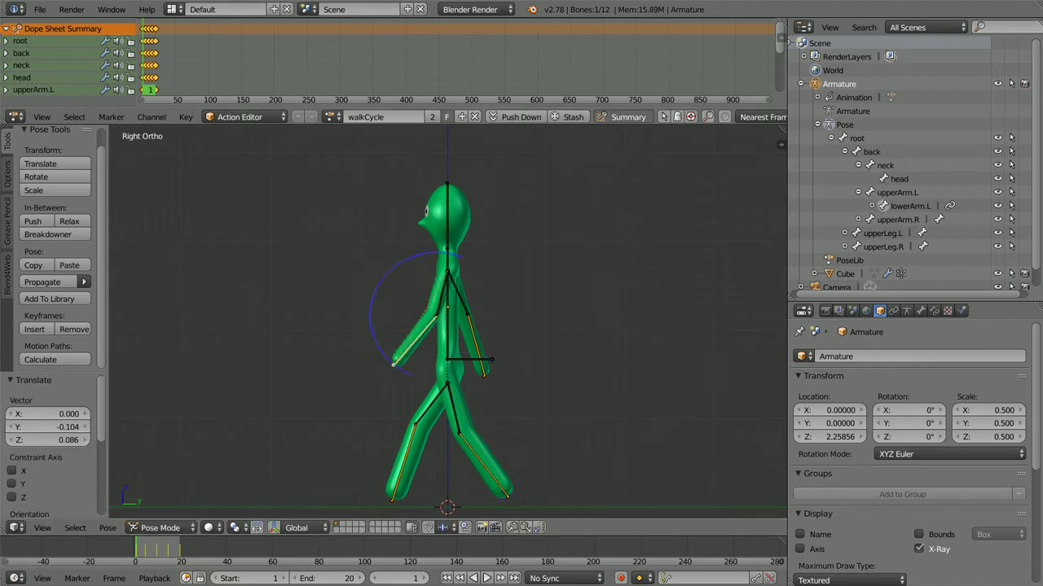
{"action": "key", "text": "i"}
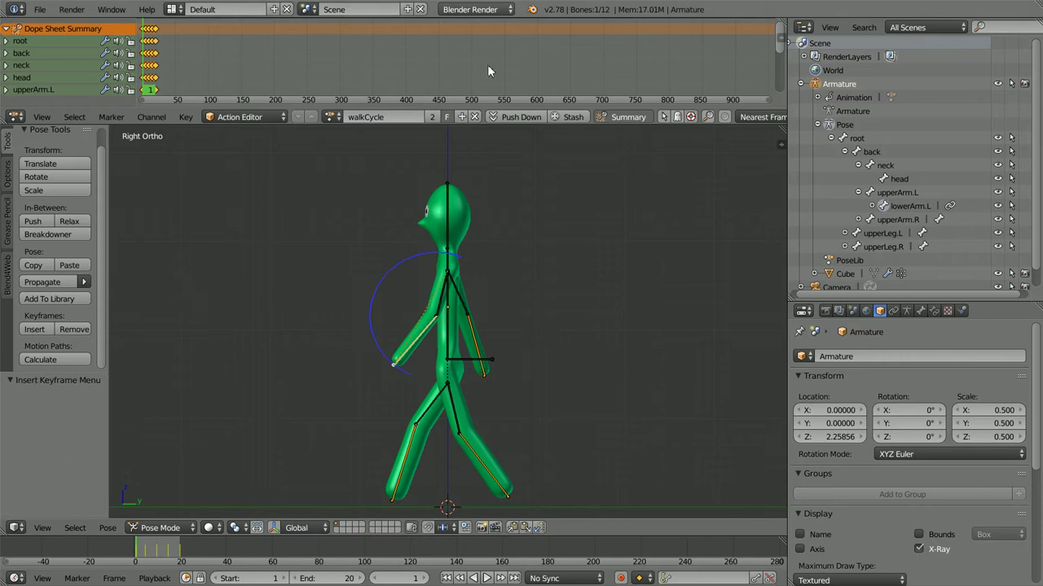
Lower the root bone along Z by about 0.086 to bring the feet to the ground, and insert a keyframe.
{"action": "right_click", "coordinate": [495, 363]}
{"action": "key", "text": "g"}
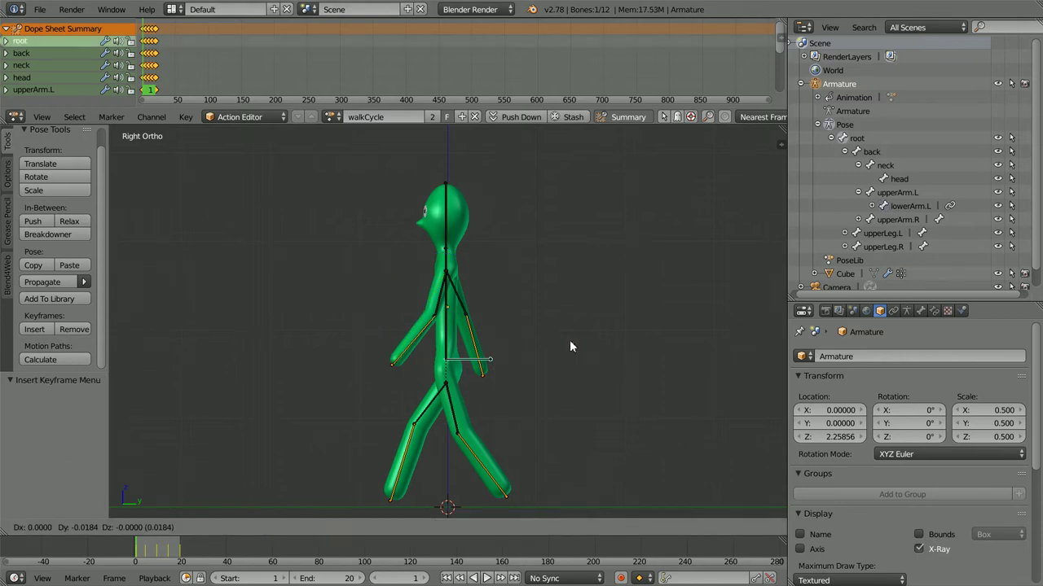
{"action": "key", "text": "z"}
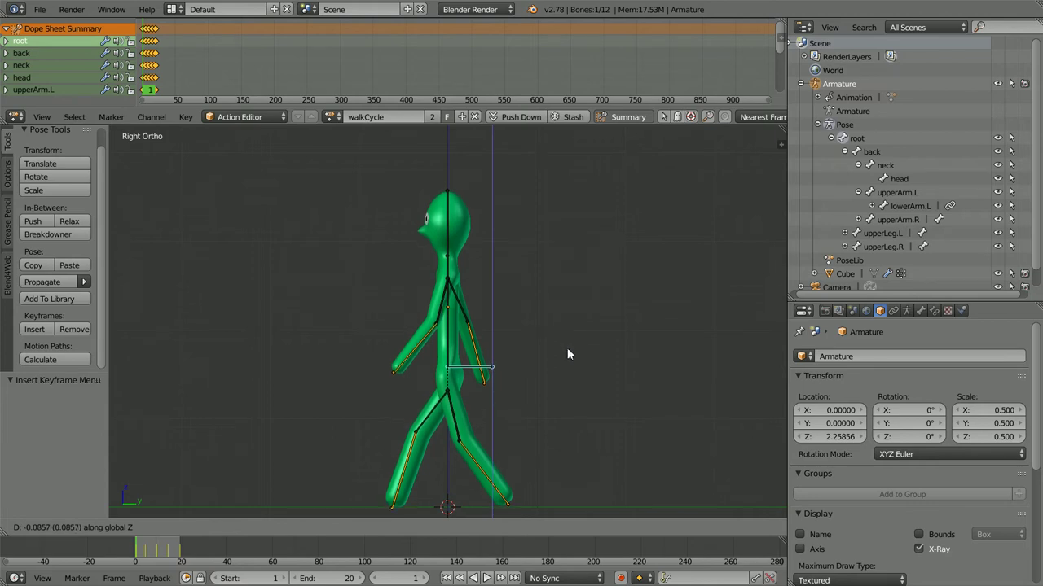
{"action": "left_click", "coordinate": [567, 348]}
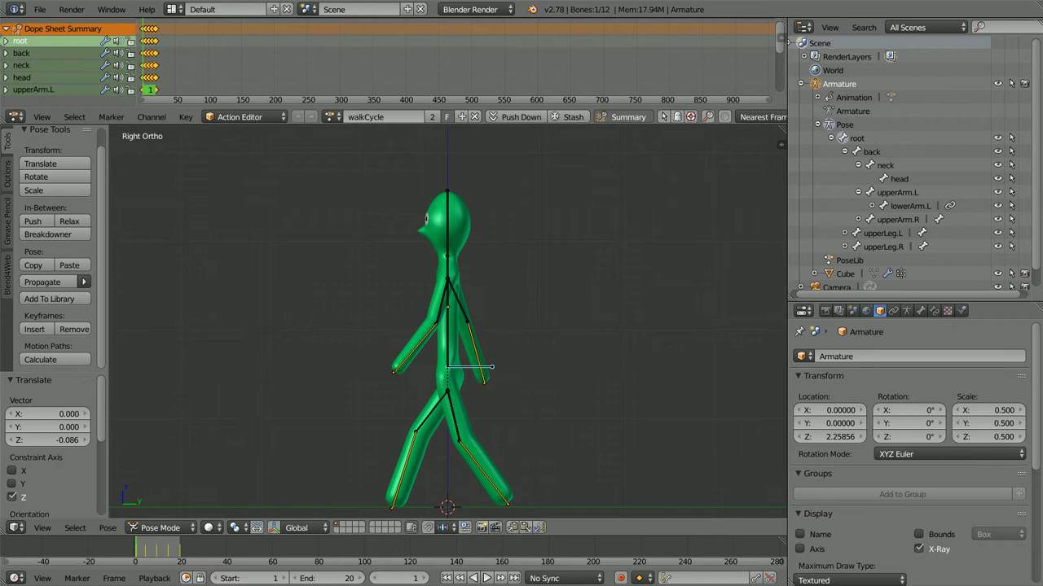
{"action": "key", "text": "i"}
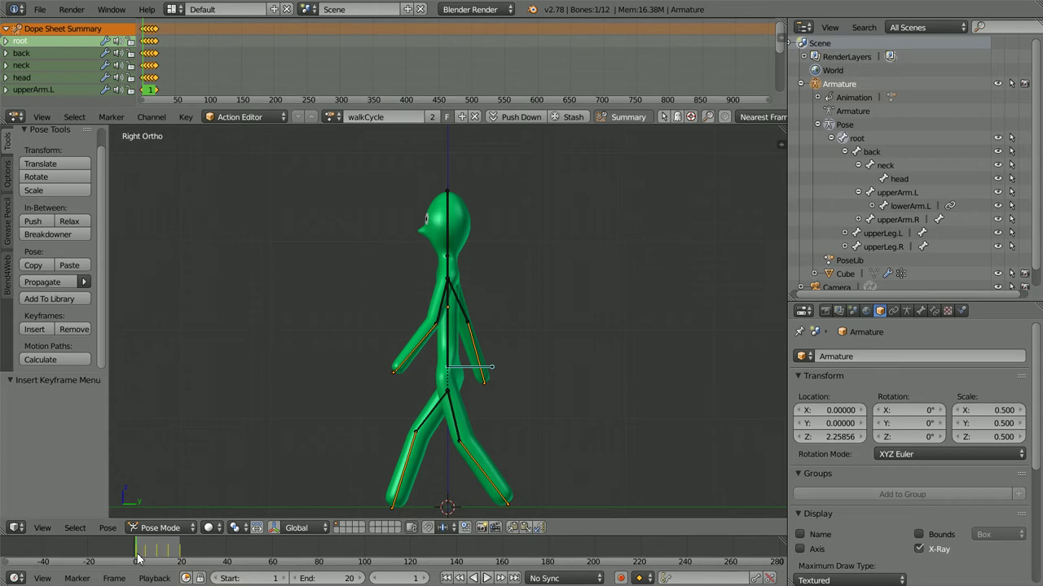
Insert a Whole Character keyframe for all bones at frame 1 and copy the pose.
{"action": "key", "text": "a"}
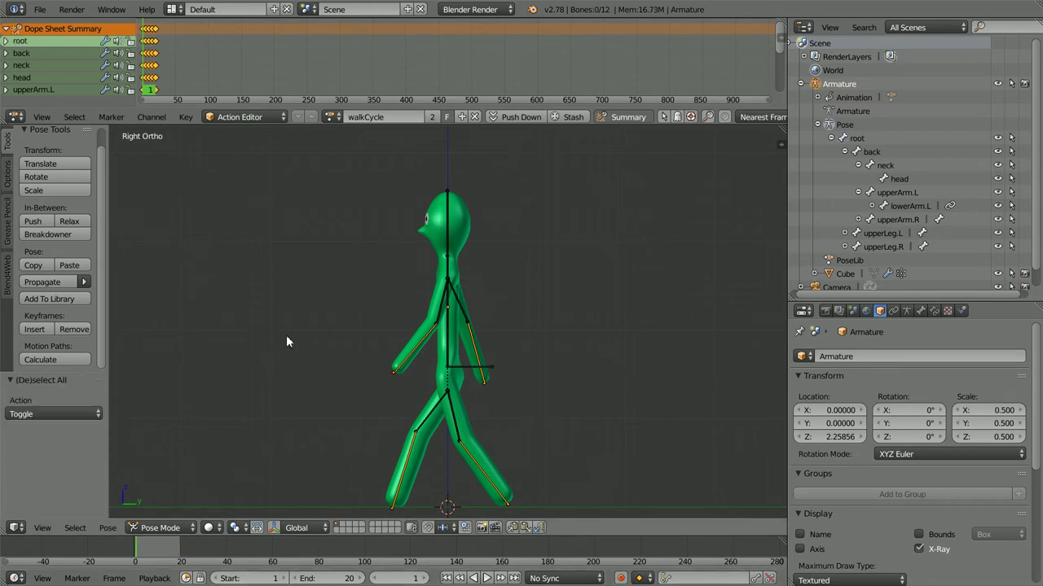
{"action": "key", "text": "a"}
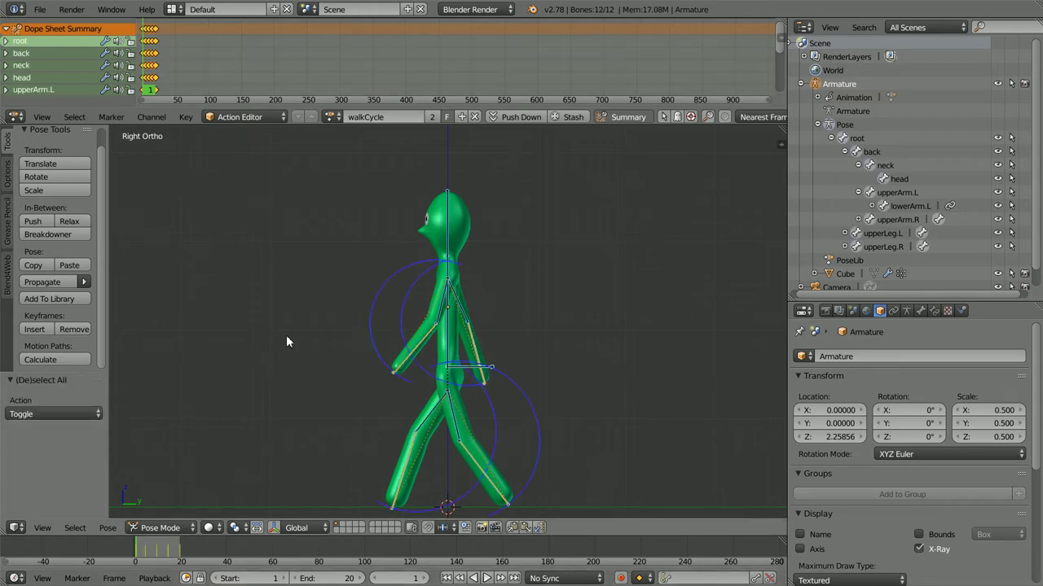
{"action": "left_click", "coordinate": [35, 330]}
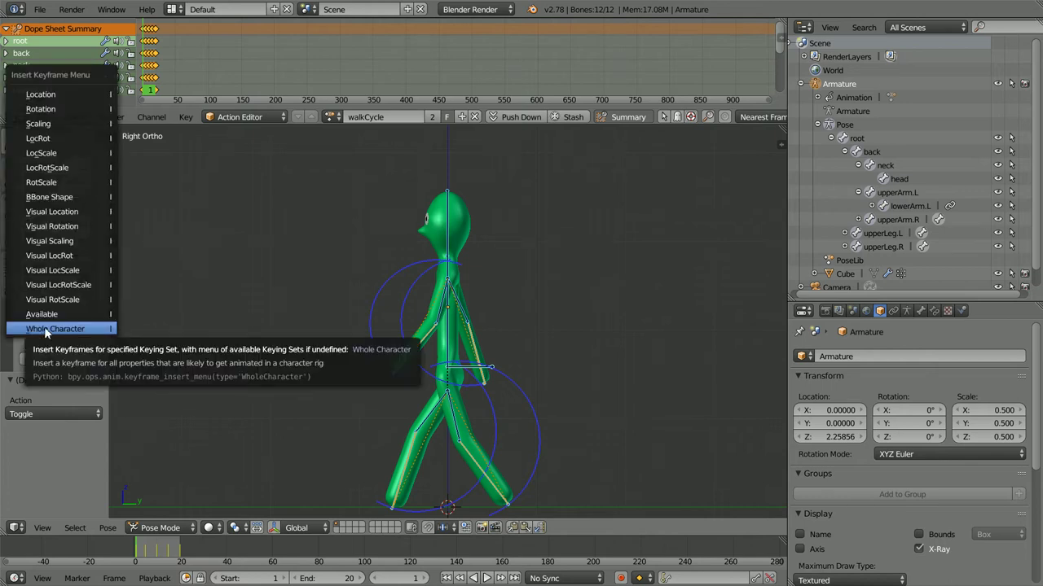
{"action": "left_click", "coordinate": [46, 330]}
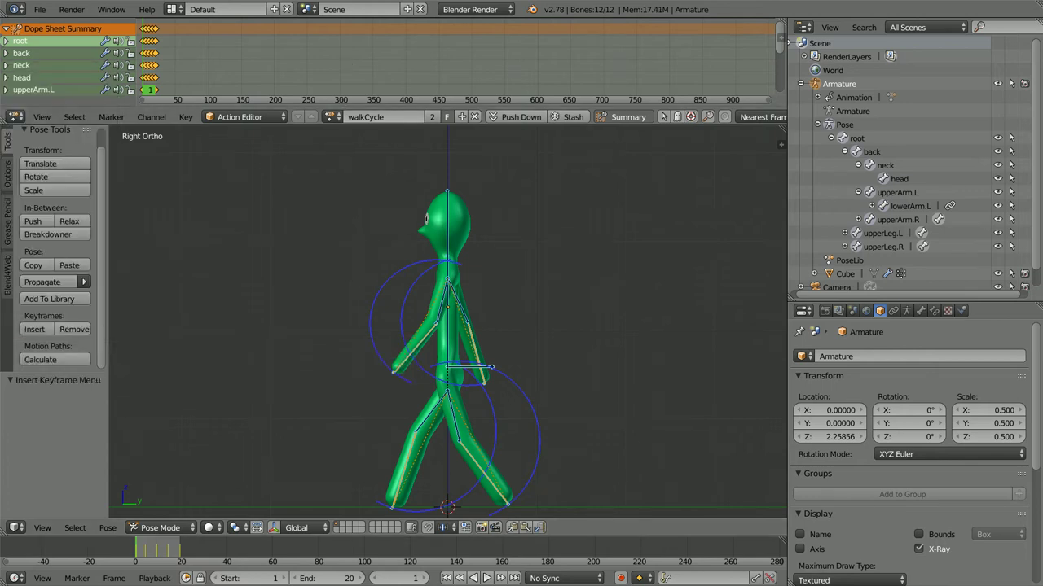
{"action": "left_click", "coordinate": [112, 529]}
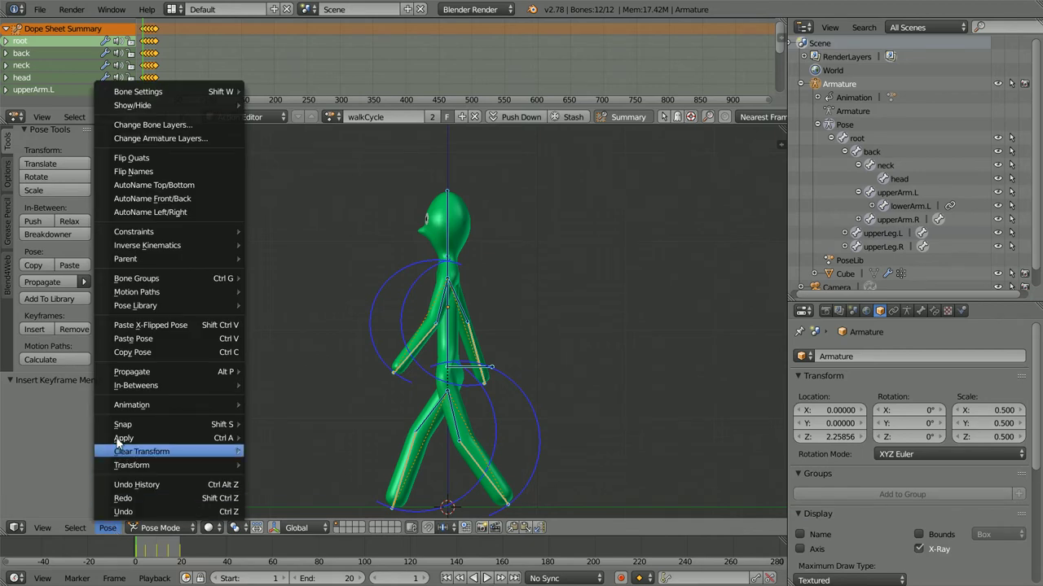
{"action": "left_click", "coordinate": [170, 352]}
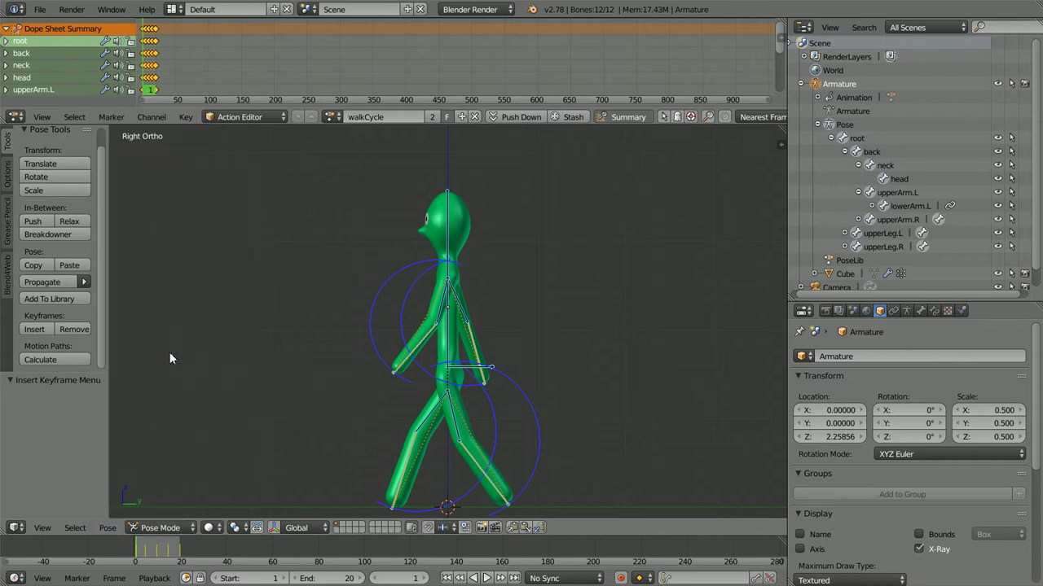
Paste the copied pose X-flipped at frame 10 and insert a Whole Character keyframe.
{"action": "left_click", "coordinate": [500, 578]}
{"action": "left_click", "coordinate": [500, 578]}
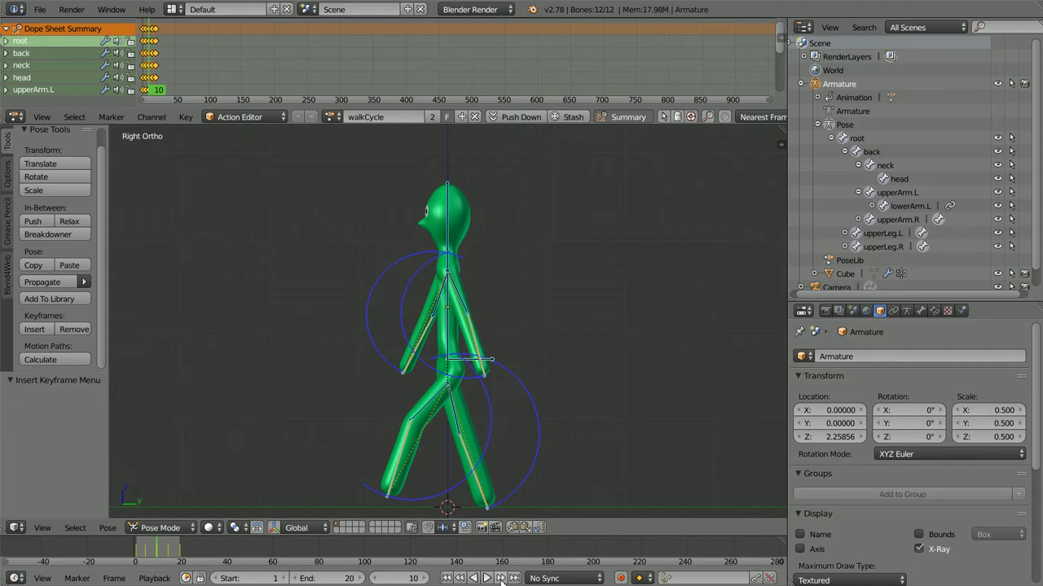
{"action": "left_click", "coordinate": [107, 528]}
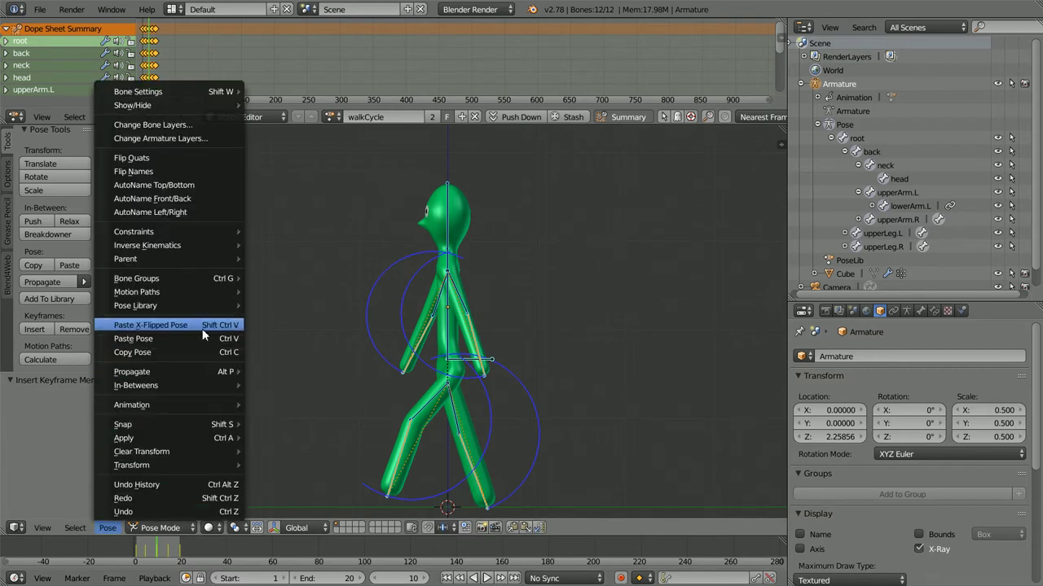
{"action": "left_click", "coordinate": [151, 325]}
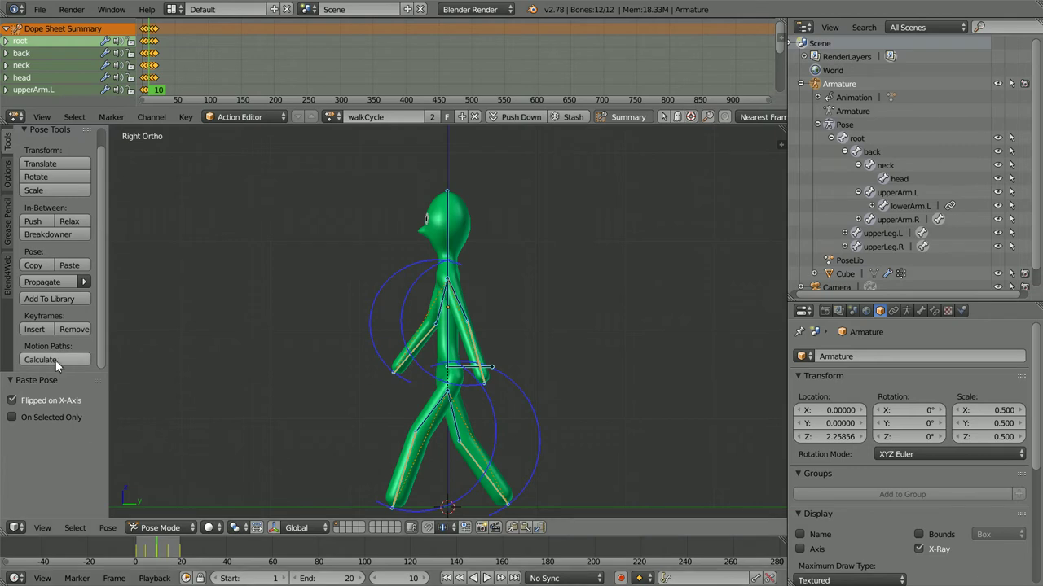
{"action": "left_click", "coordinate": [36, 332]}
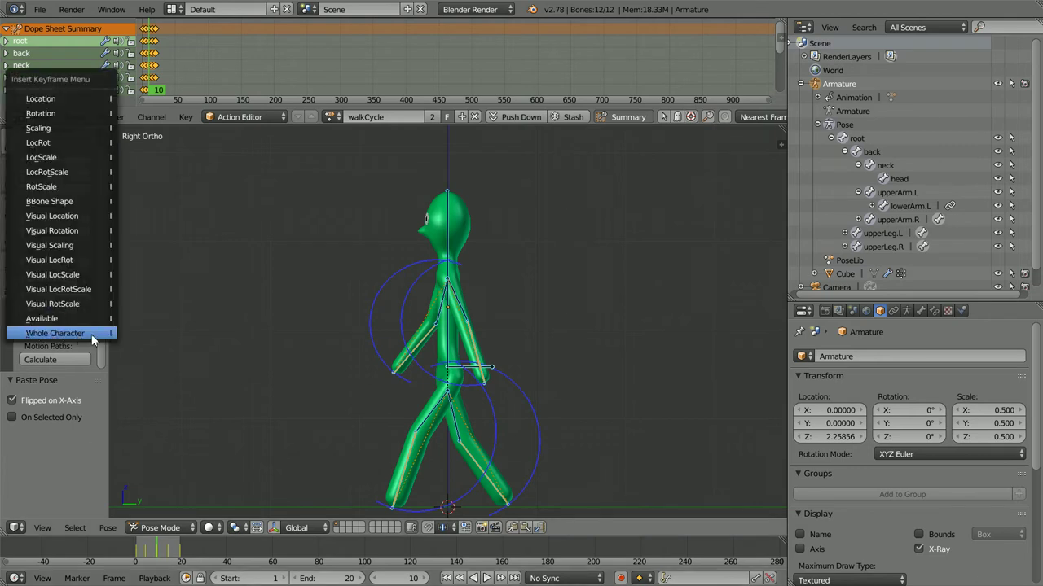
{"action": "left_click", "coordinate": [91, 334]}
{"action": "key", "text": "ctrl+v"}
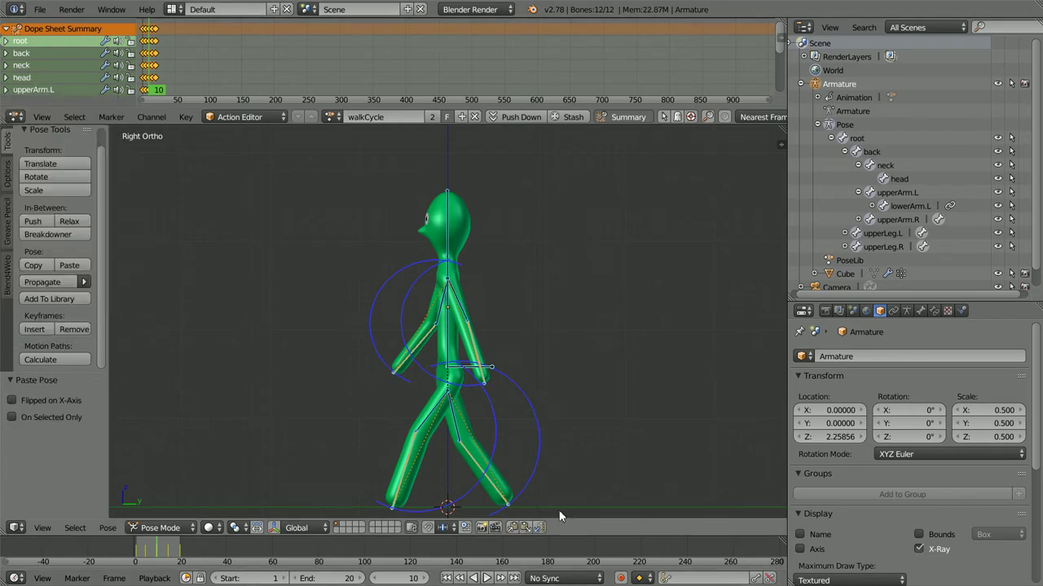
Paste the copied pose unflipped at frame 20 and insert a Whole Character keyframe.
{"action": "left_click", "coordinate": [501, 578]}
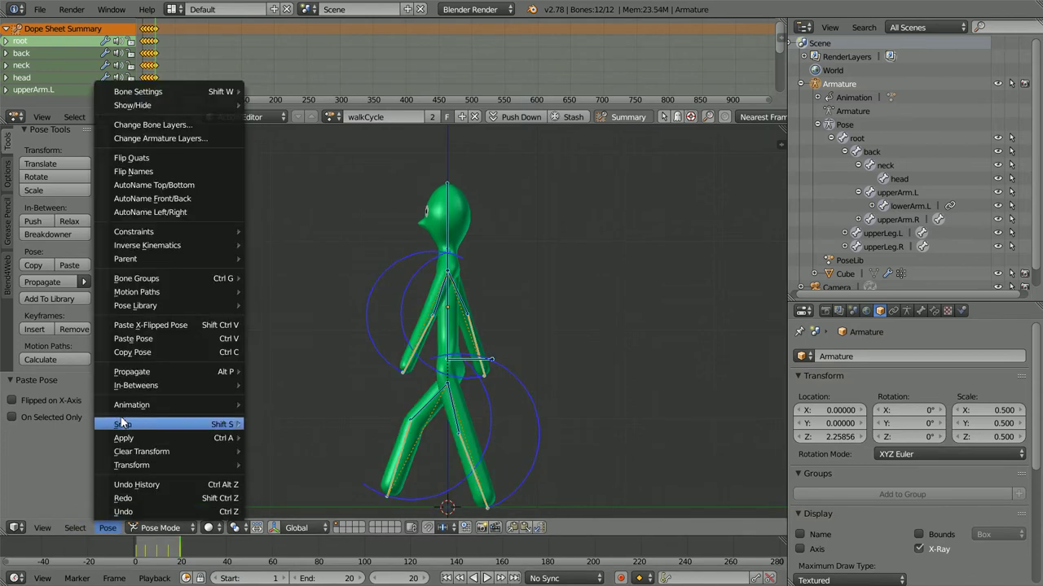
{"action": "left_click", "coordinate": [167, 339]}
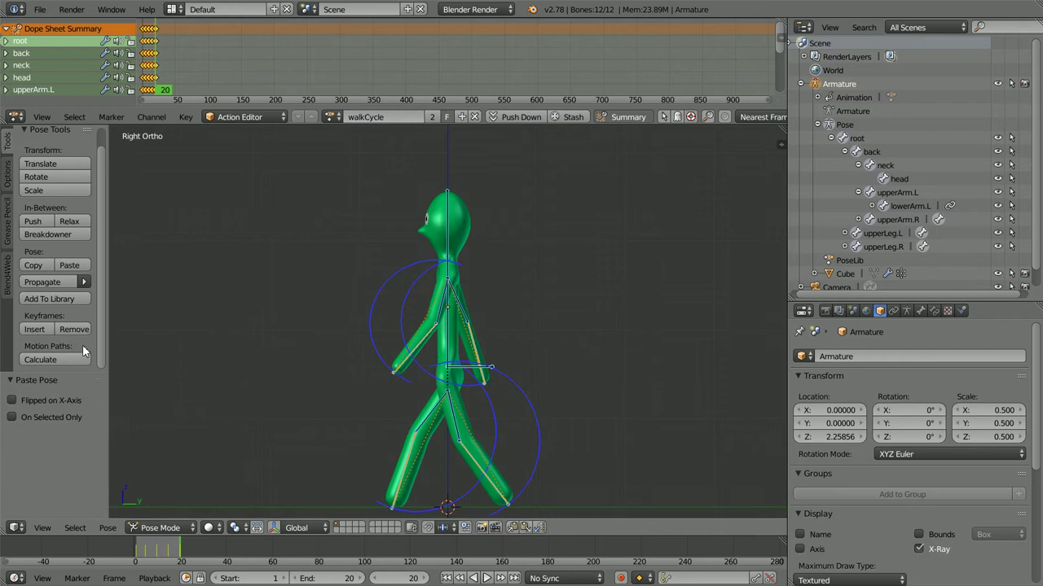
{"action": "left_click", "coordinate": [41, 330]}
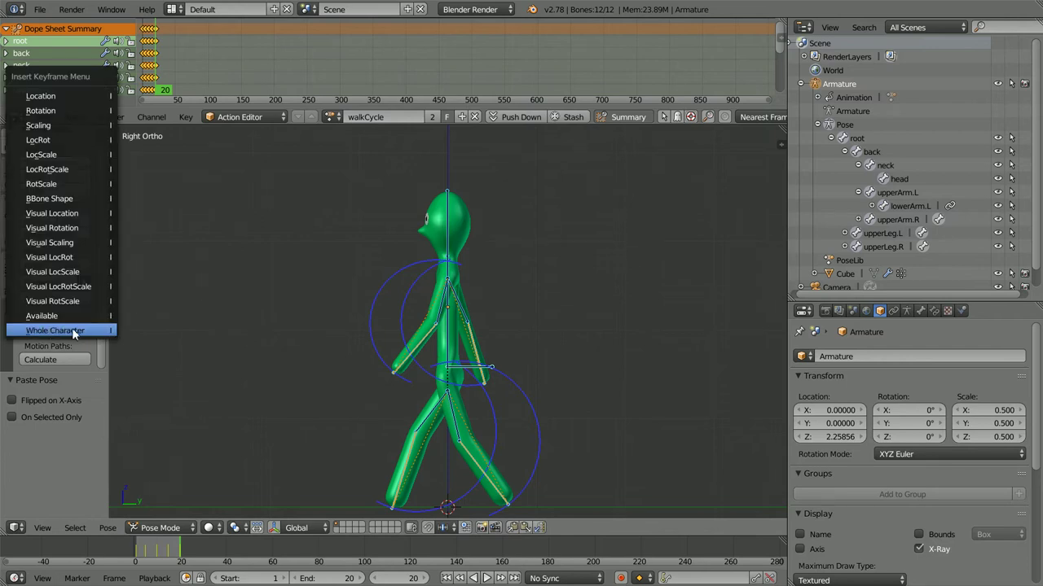
{"action": "left_click", "coordinate": [99, 331]}
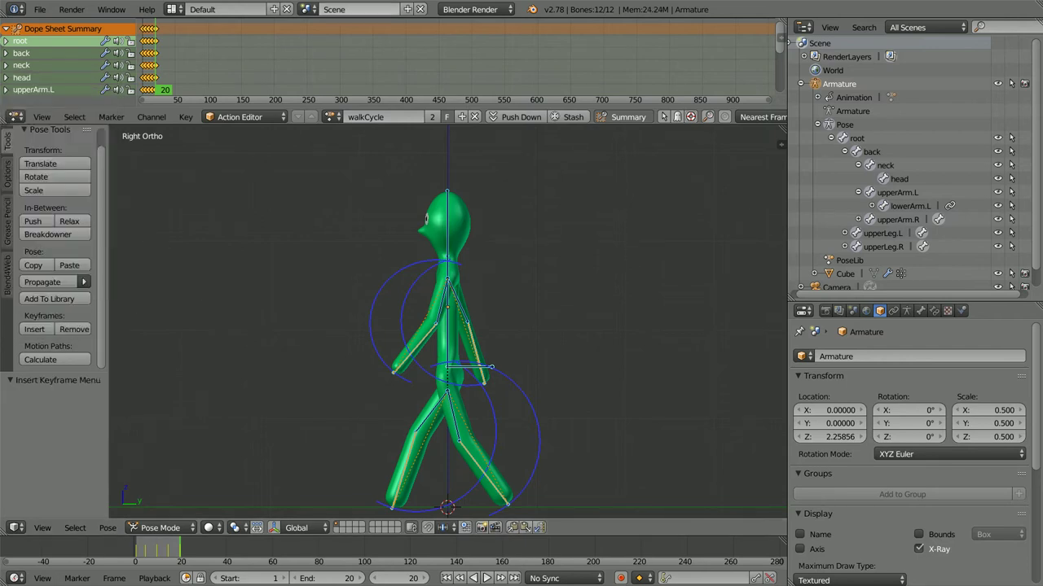
At frame 5, bend the left leg by moving its lower leg bone about 0.18 on Y and 0.13 on Z.
{"action": "left_click", "coordinate": [459, 578]}
{"action": "left_click", "coordinate": [459, 578]}
{"action": "left_click", "coordinate": [459, 578]}
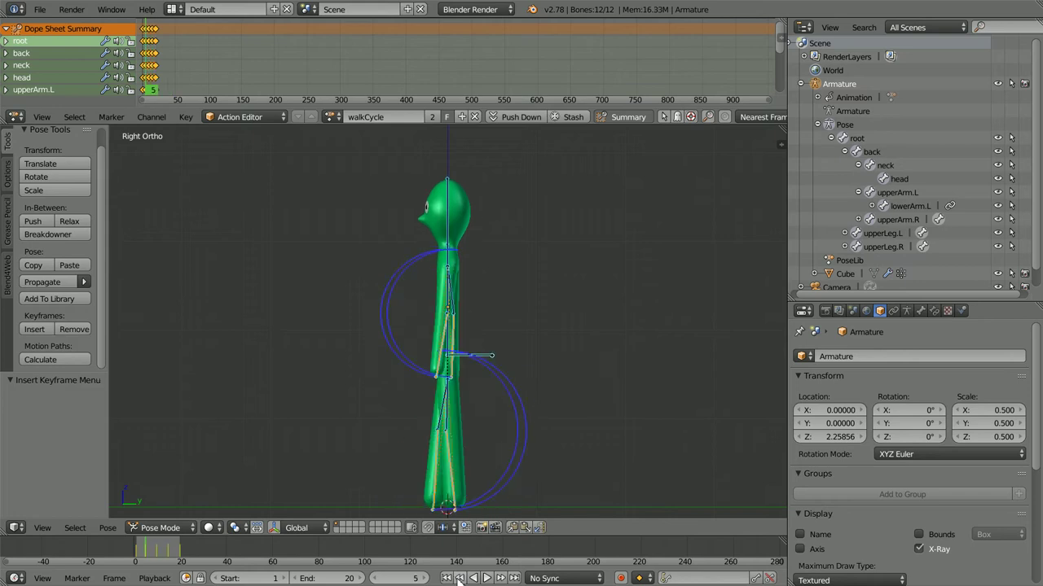
{"action": "right_click", "coordinate": [455, 476]}
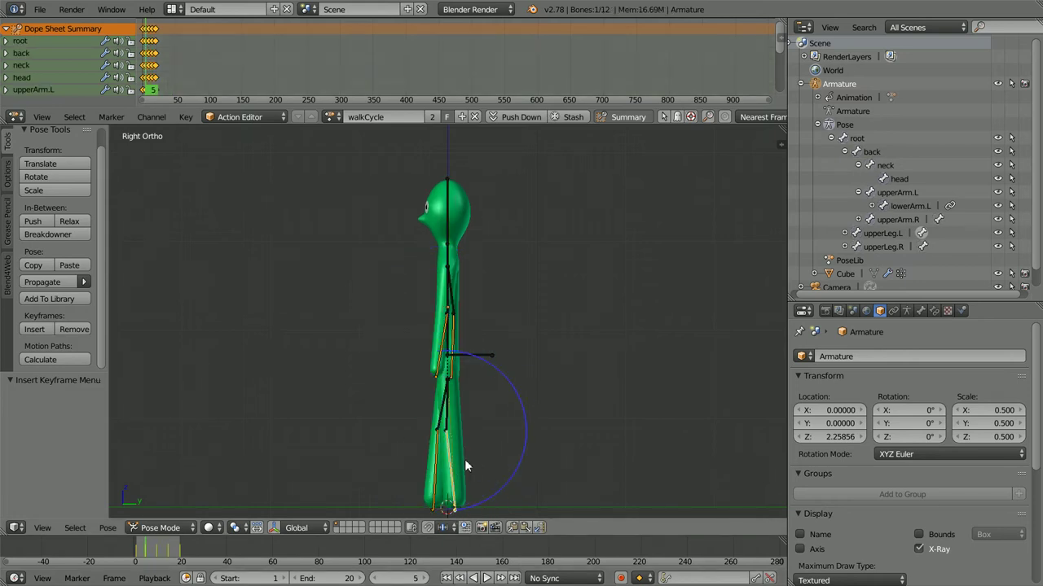
{"action": "key", "text": "g"}
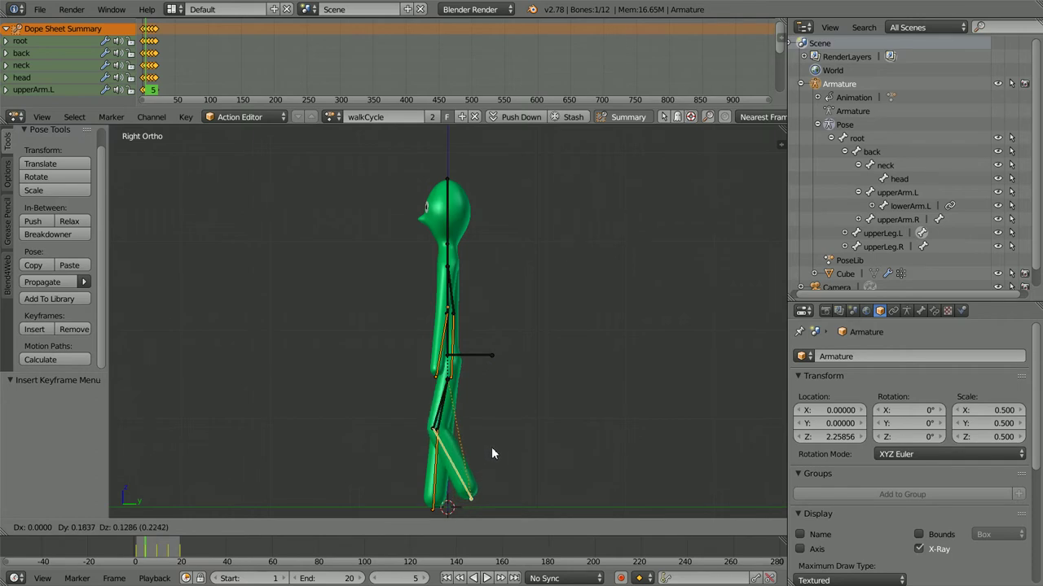
{"action": "left_click", "coordinate": [491, 446]}
Select all bones and insert a Whole Character keyframe for the bent-leg pose at frame 5.
{"action": "key", "text": "a"}
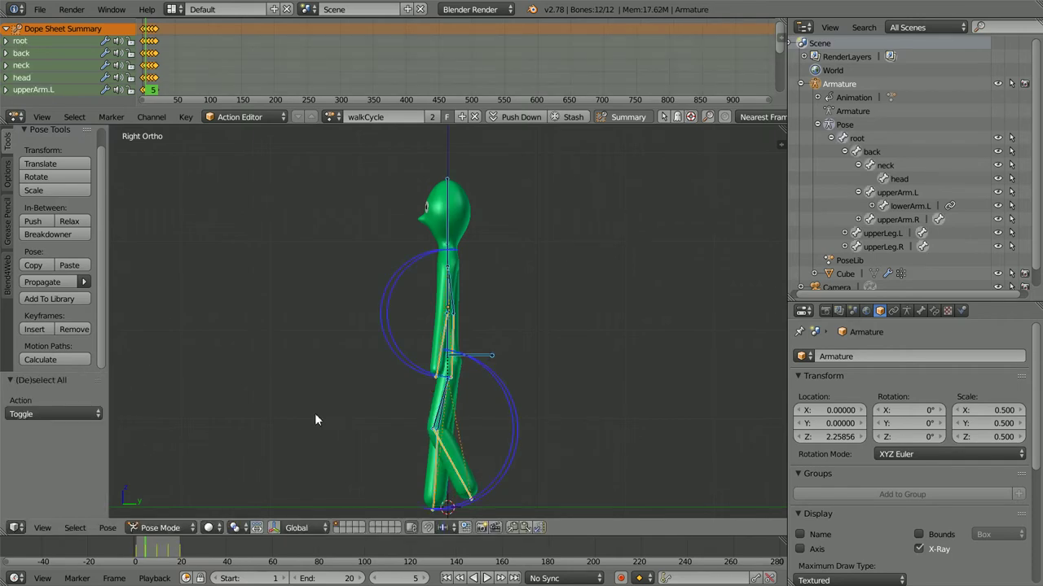
{"action": "left_click", "coordinate": [35, 329]}
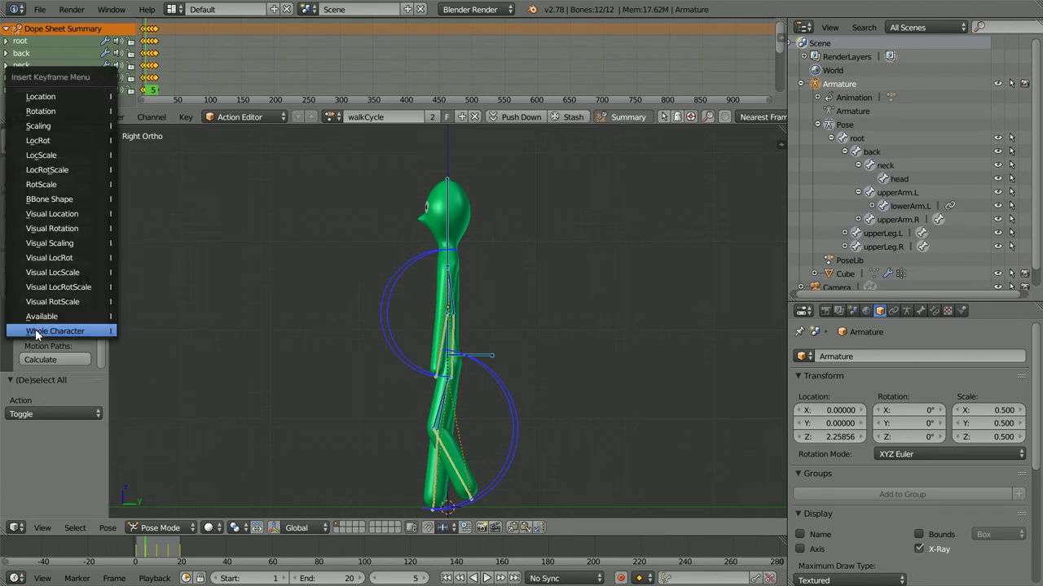
{"action": "left_click", "coordinate": [95, 331]}
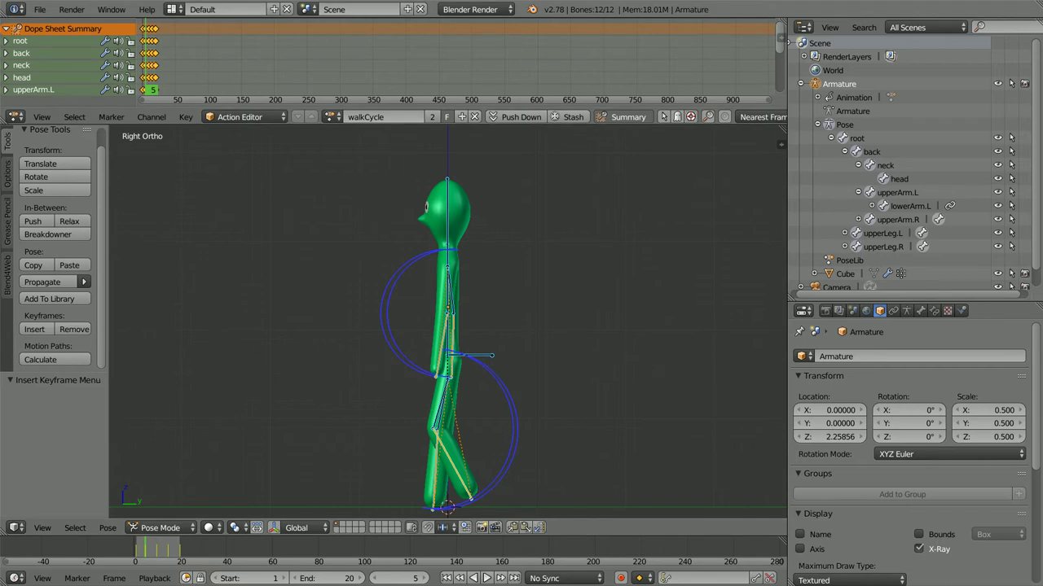
Copy the frame 5 pose, paste it X-flipped at frame 15 and insert a Whole Character keyframe.
{"action": "left_click", "coordinate": [108, 528]}
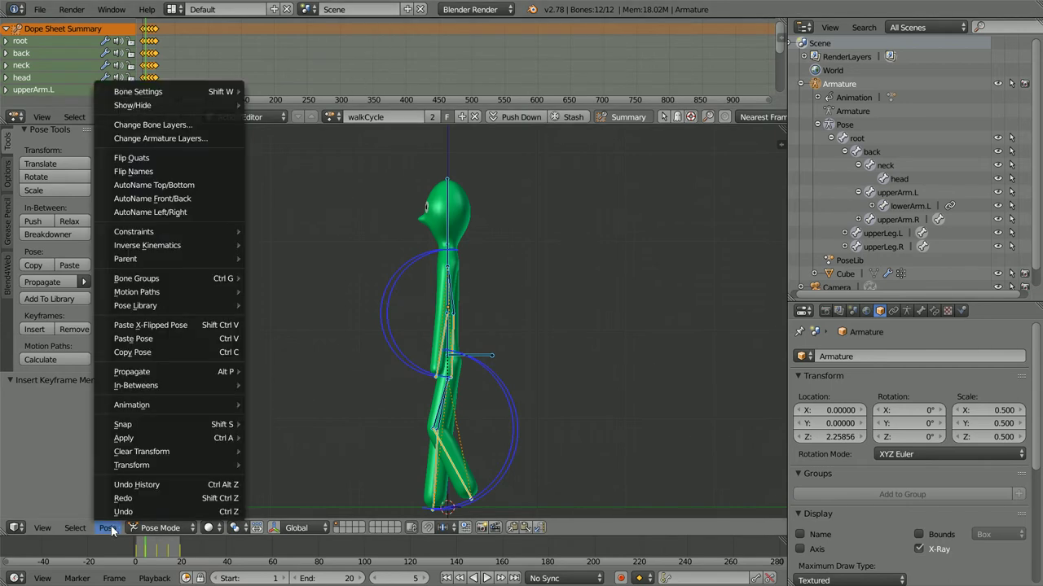
{"action": "left_click", "coordinate": [182, 354]}
{"action": "left_click", "coordinate": [500, 578]}
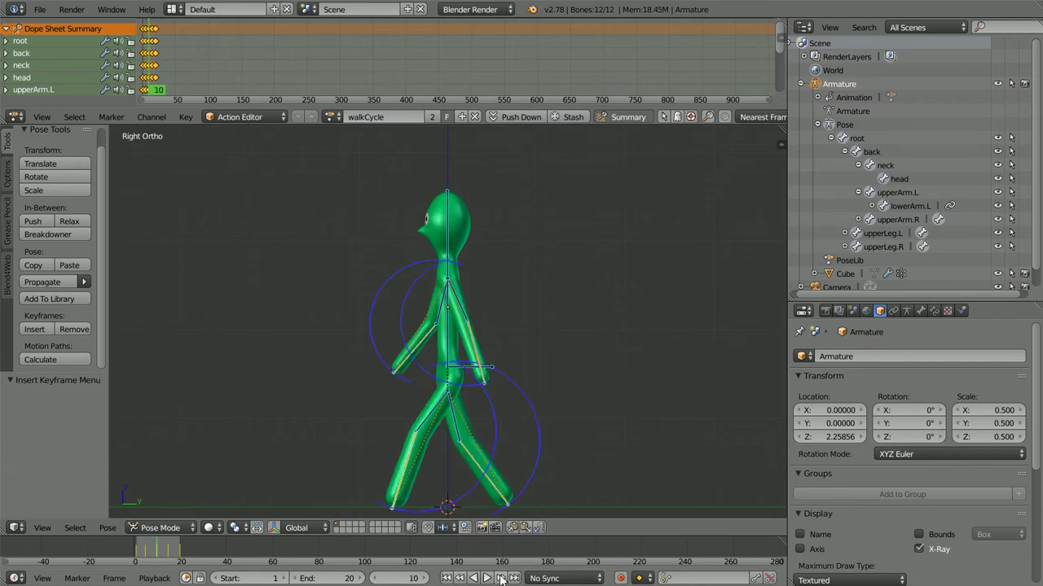
{"action": "left_click", "coordinate": [500, 579]}
{"action": "left_click", "coordinate": [107, 528]}
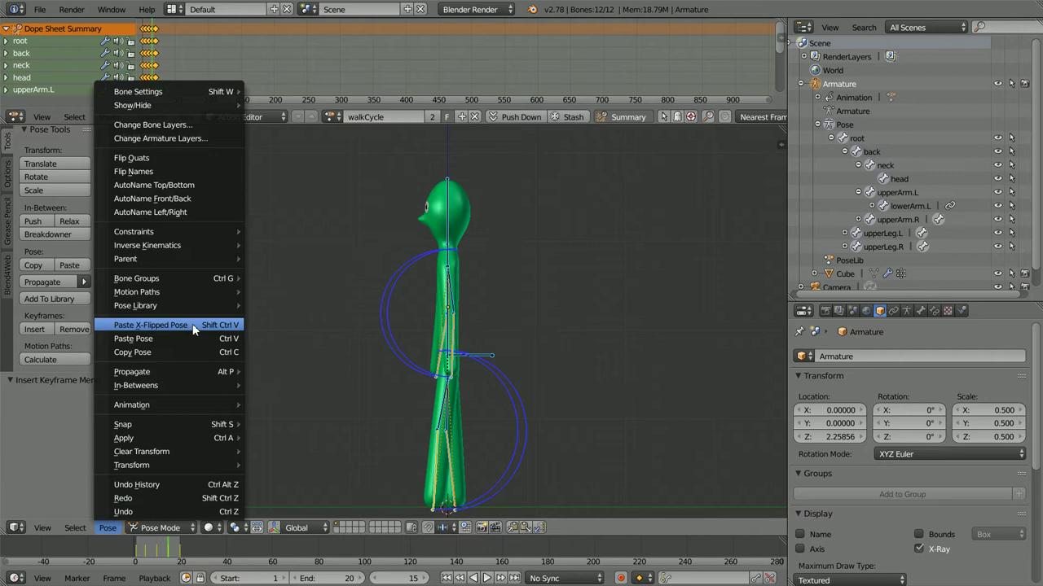
{"action": "left_click", "coordinate": [151, 325]}
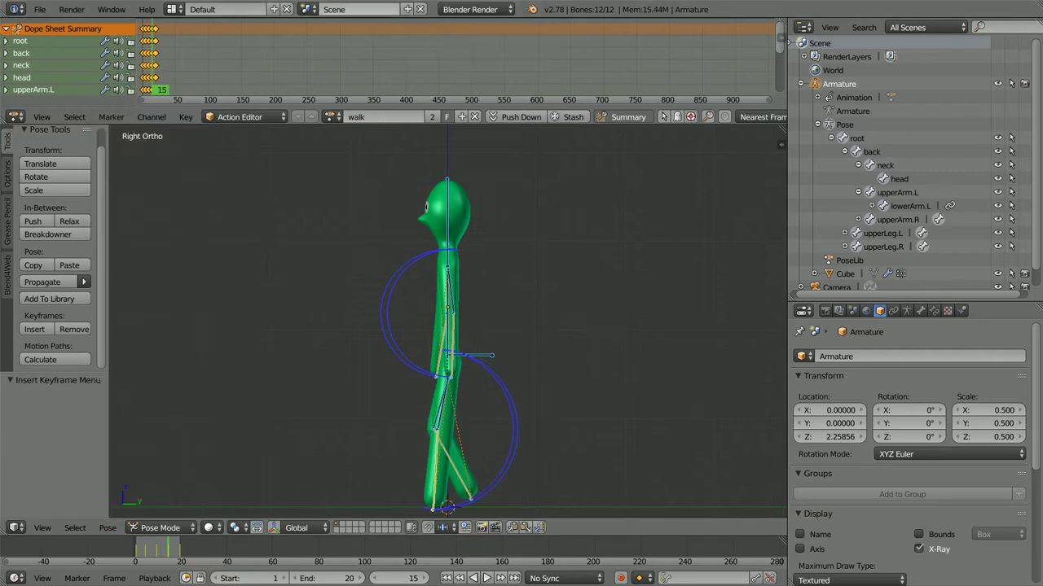
{"action": "left_click", "coordinate": [39, 328]}
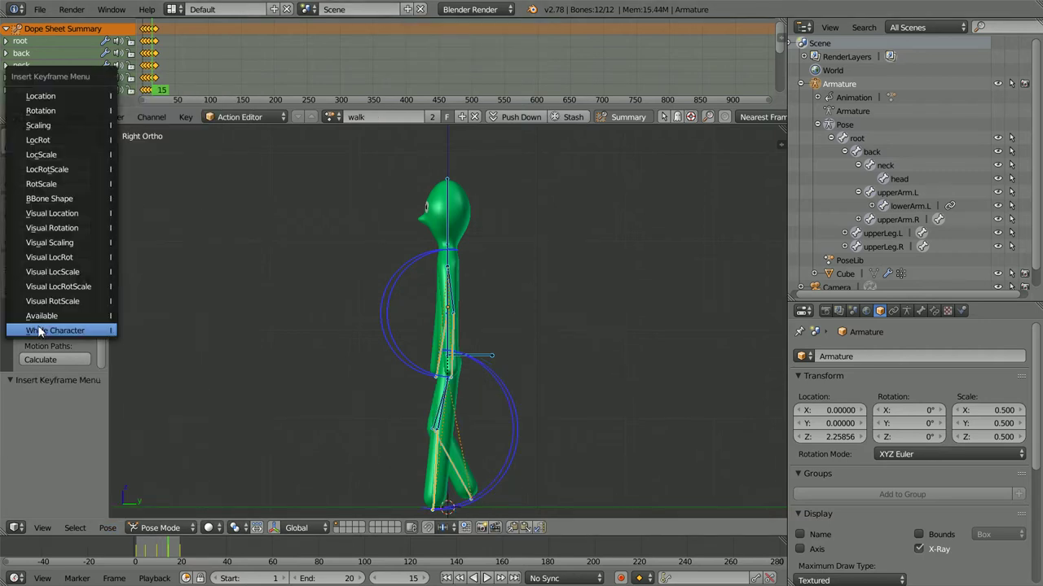
{"action": "left_click", "coordinate": [85, 330]}
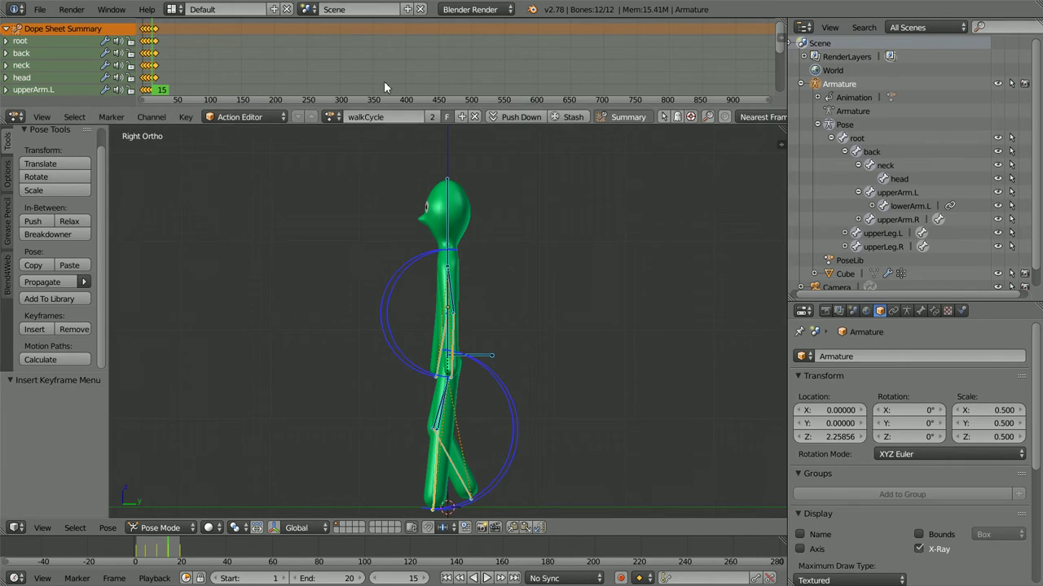
Rename the walkCycle action as walk and the PoseLib action as idle, keeping walk as the active action.
{"action": "left_click", "coordinate": [386, 115]}
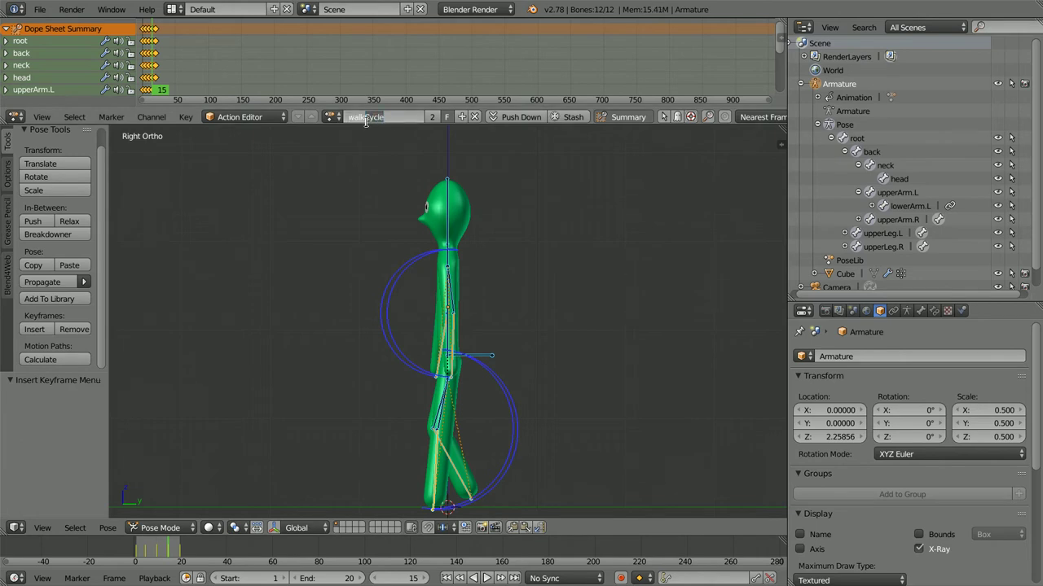
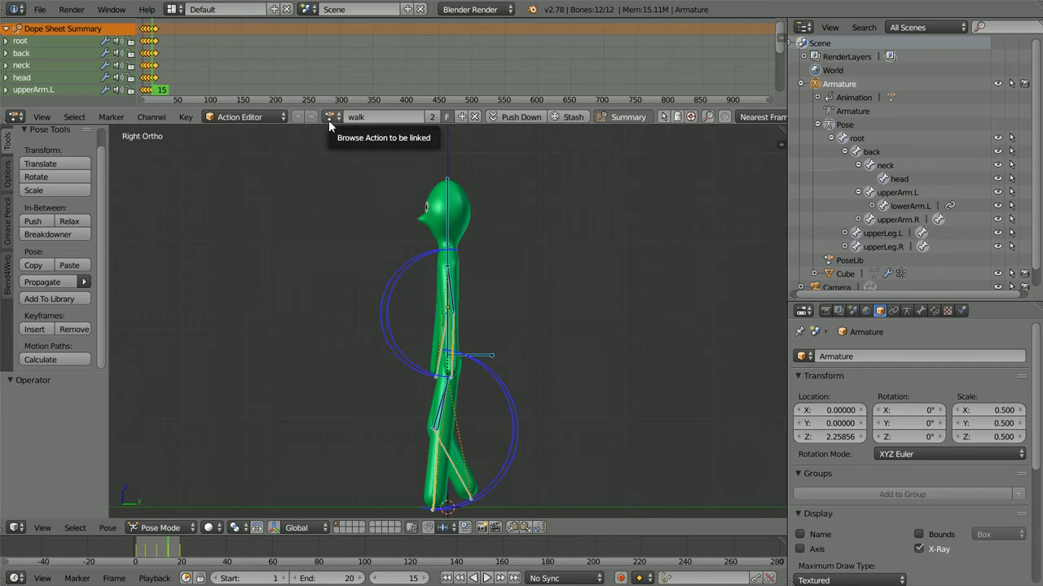
{"action": "left_click", "coordinate": [329, 119]}
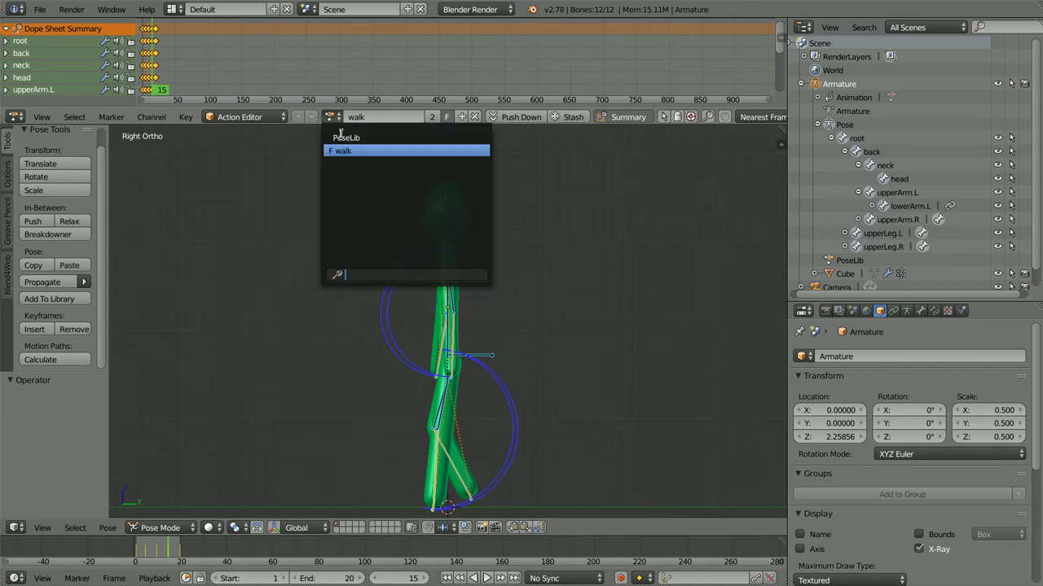
{"action": "left_click", "coordinate": [370, 137]}
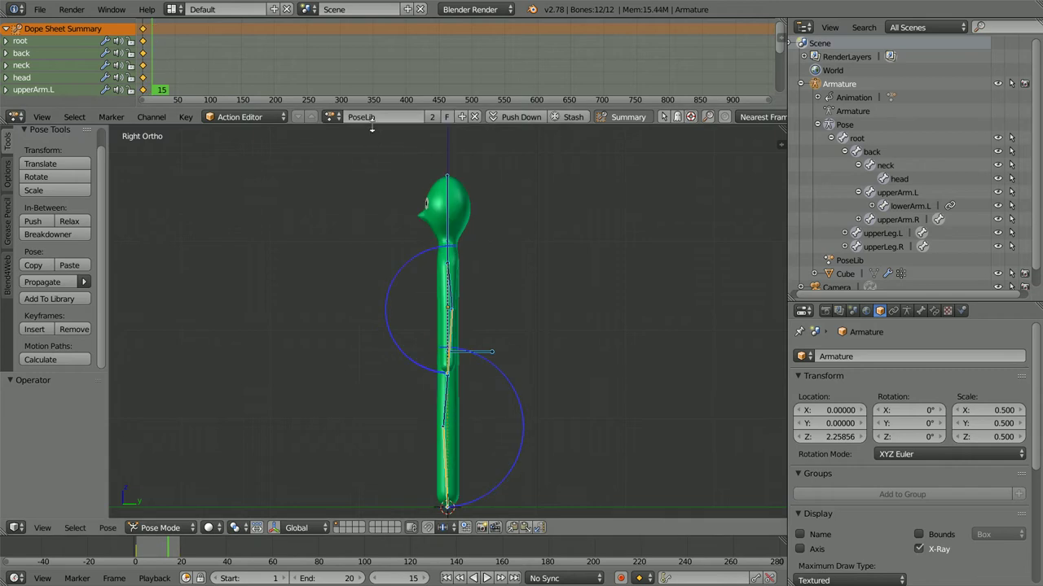
{"action": "type", "text": "idle"}
{"action": "key", "text": "Return"}
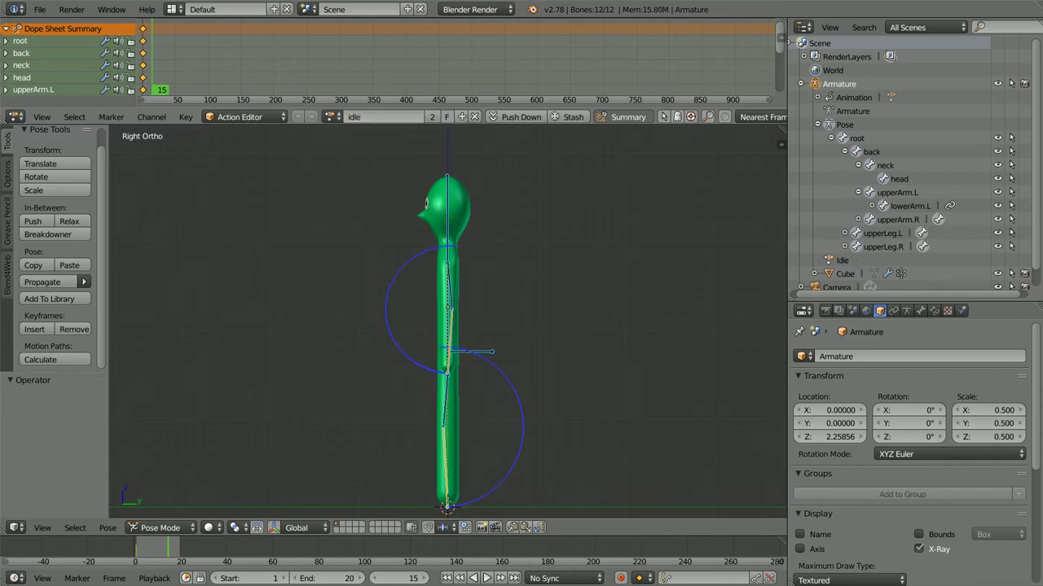
{"action": "left_click", "coordinate": [332, 115]}
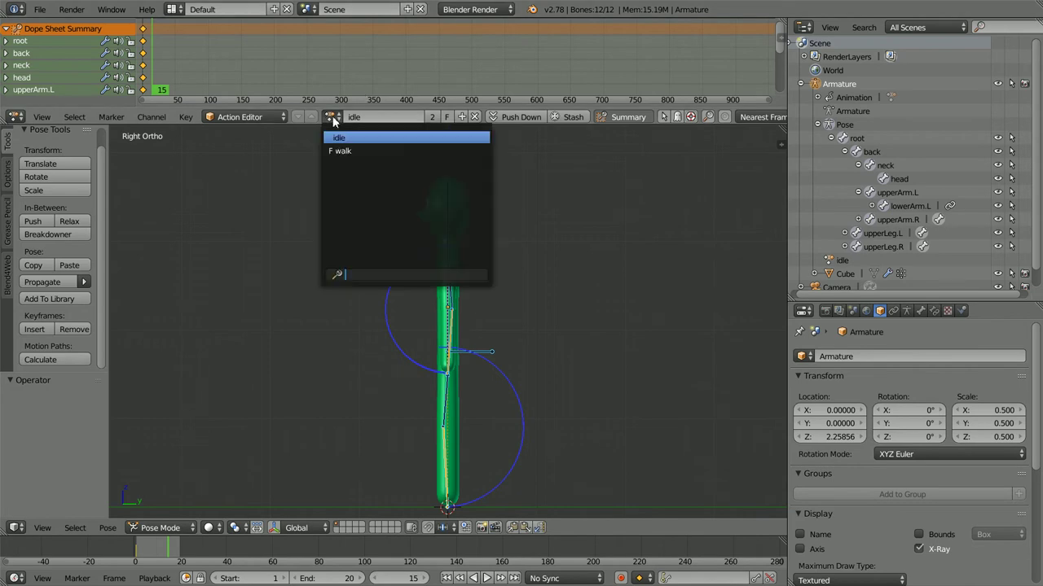
{"action": "left_click", "coordinate": [359, 152]}
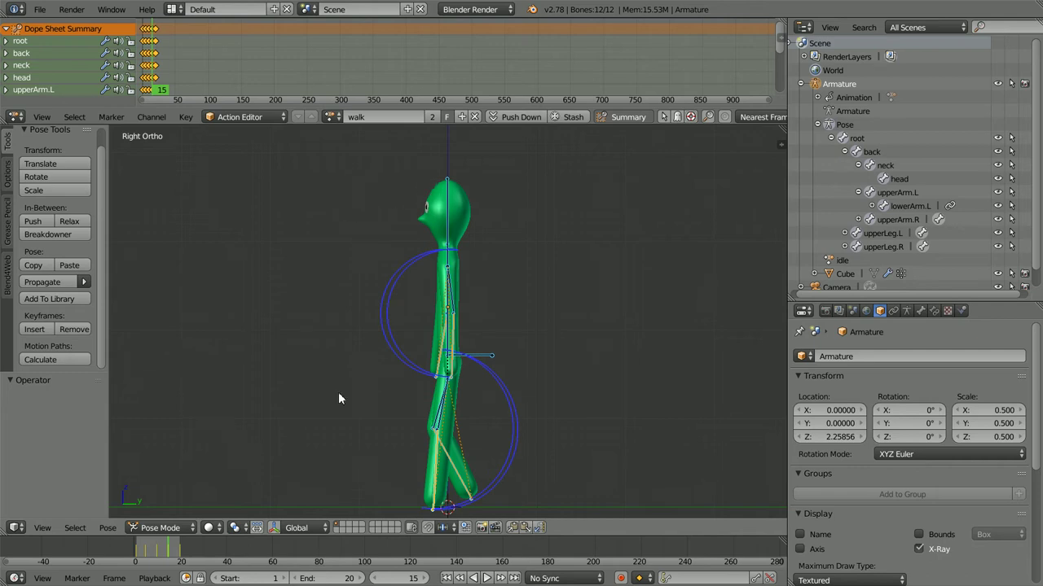
In Object Mode at frame 1, add a mesh cylinder at the character's feet and scale it by 0.2.
{"action": "left_click", "coordinate": [154, 528]}
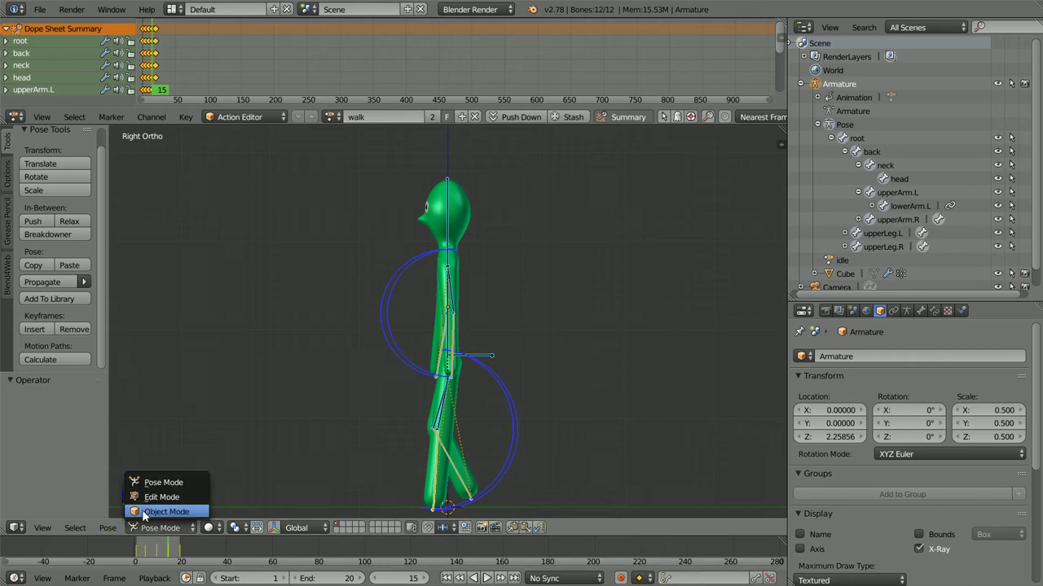
{"action": "left_click", "coordinate": [187, 511]}
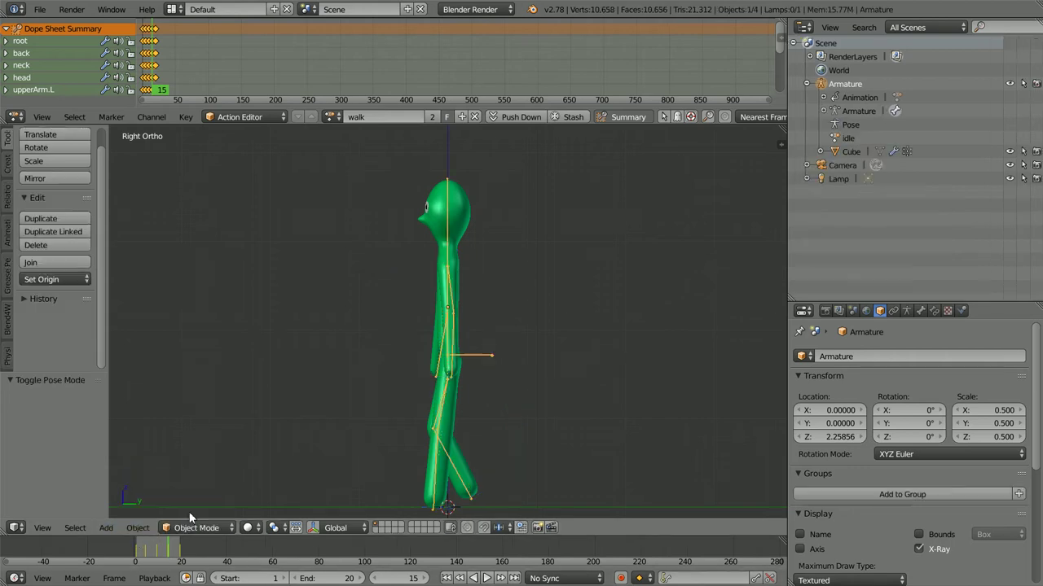
{"action": "left_click", "coordinate": [447, 579]}
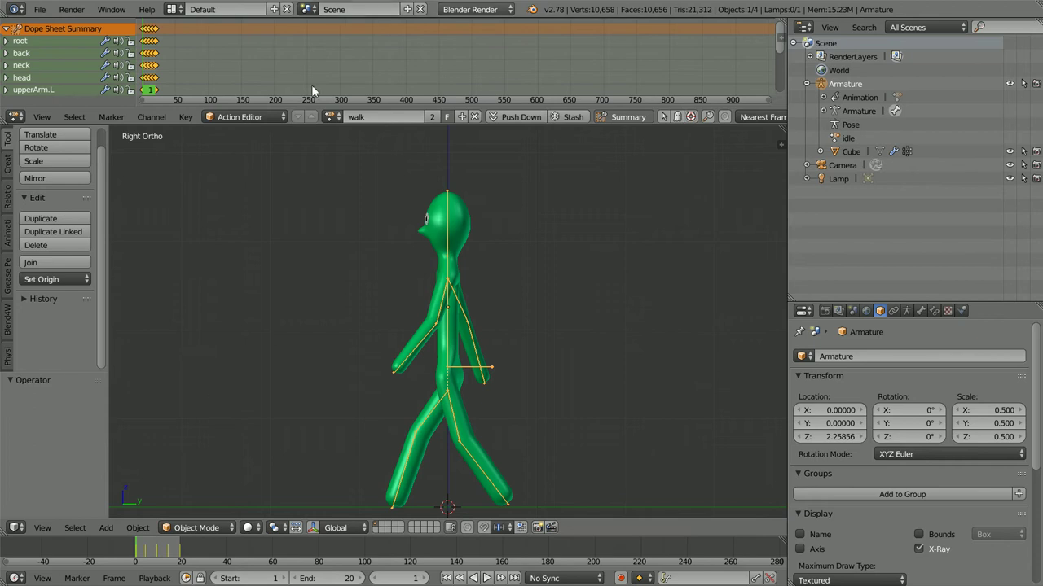
{"action": "left_click", "coordinate": [105, 528]}
{"action": "mouse_move", "coordinate": [123, 511]}
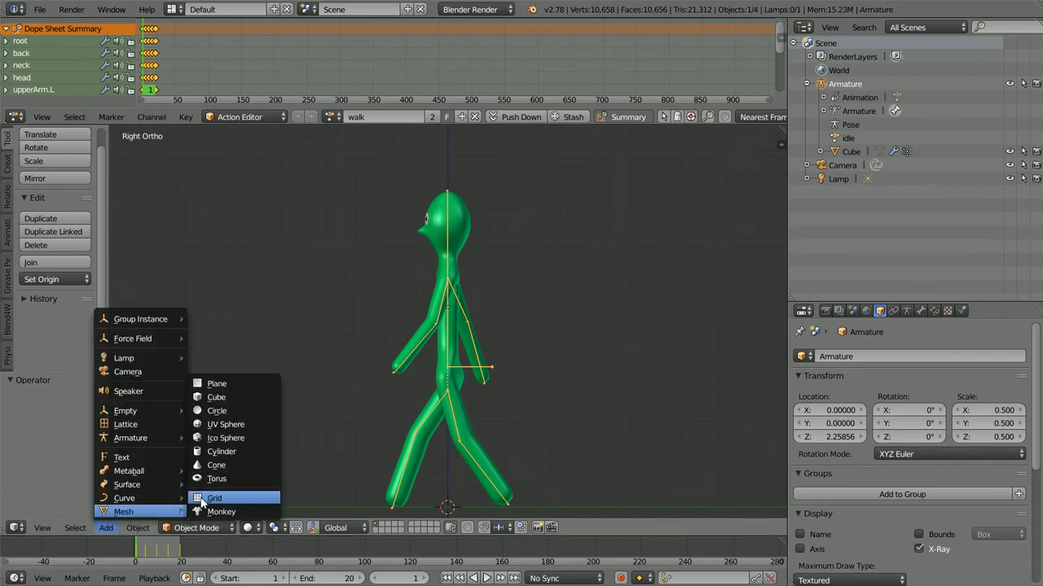
{"action": "left_click", "coordinate": [244, 453]}
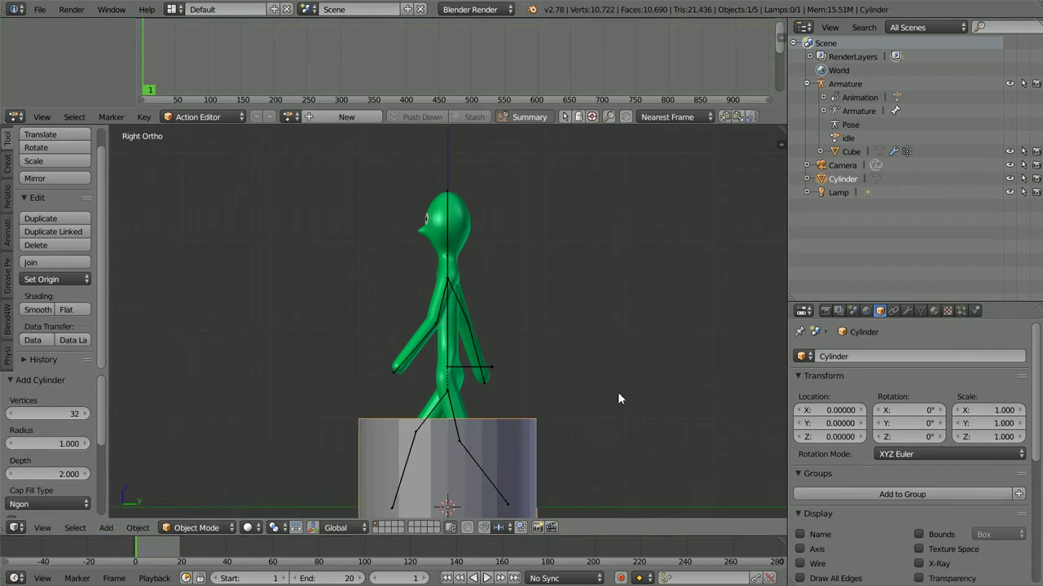
{"action": "type", "text": "s.2"}
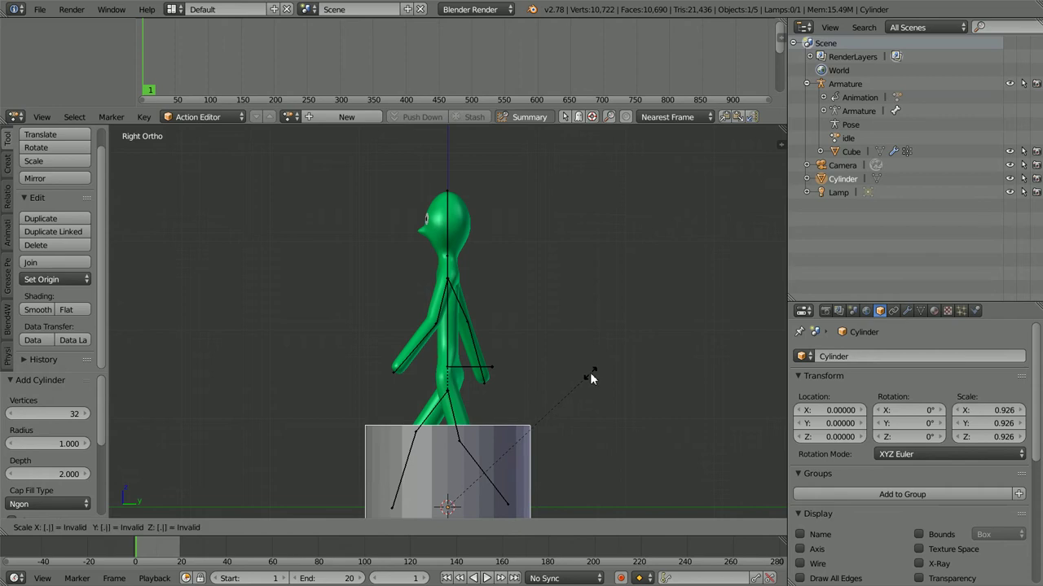
{"action": "key", "text": "Return"}
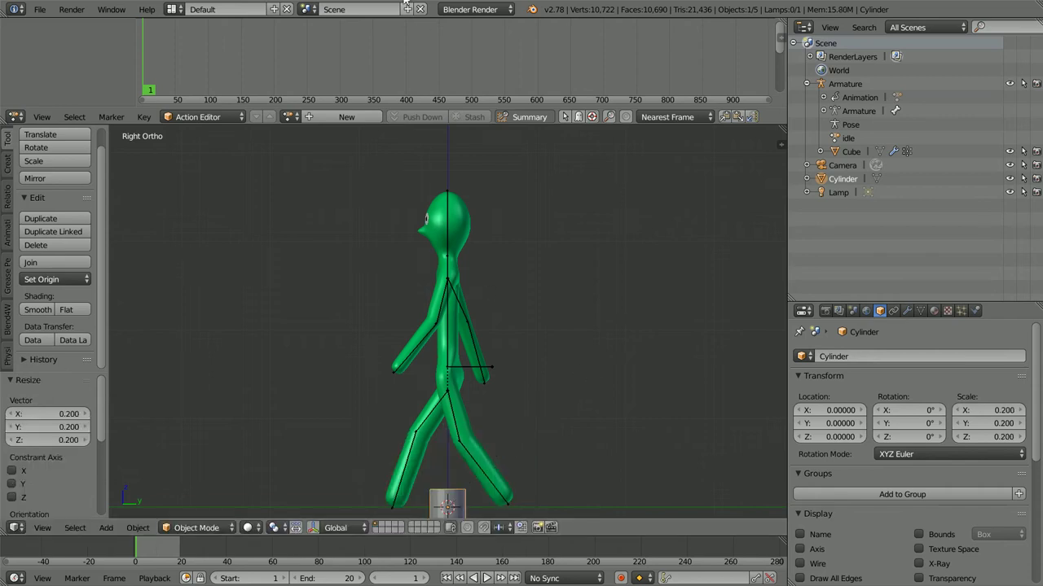
Set the cylinder's Z scale to 1.75 and its Z location to 1.77 so it encloses the character.
{"action": "left_click", "coordinate": [994, 436]}
{"action": "type", "text": "1.7"}
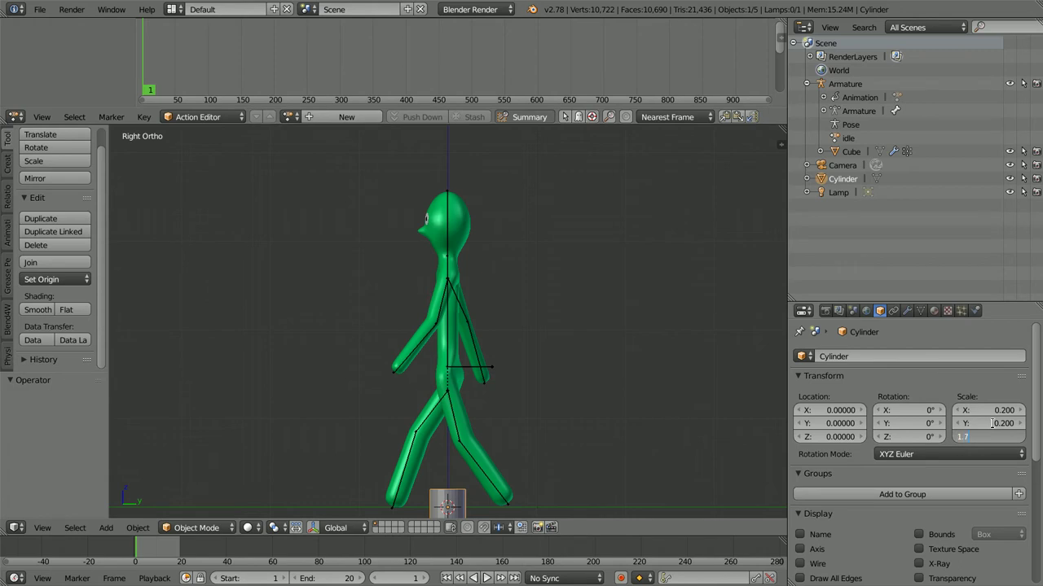
{"action": "type", "text": "5"}
{"action": "left_click", "coordinate": [834, 437]}
{"action": "type", "text": "0.01.77"}
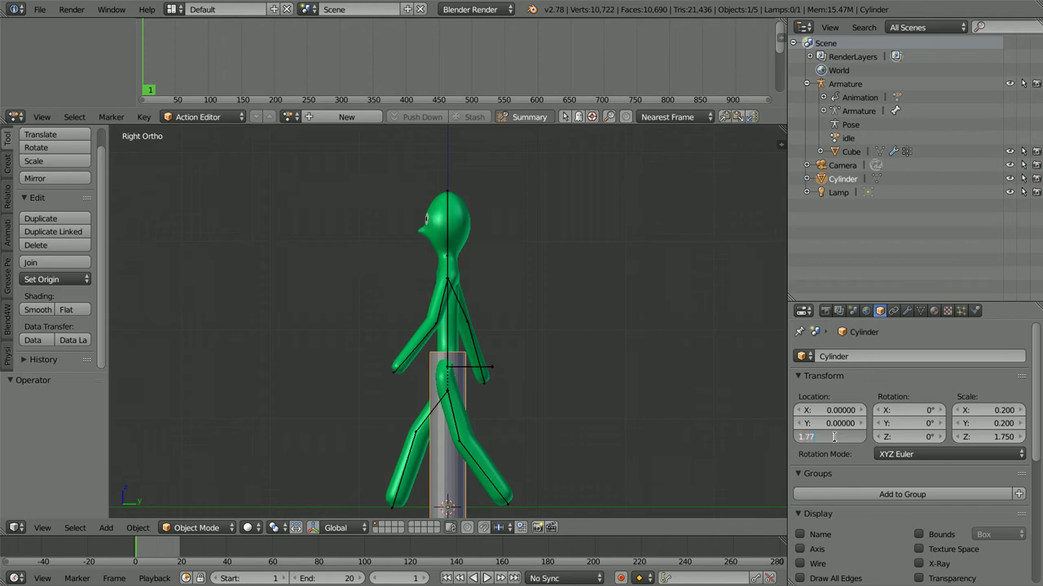
{"action": "key", "text": "Return"}
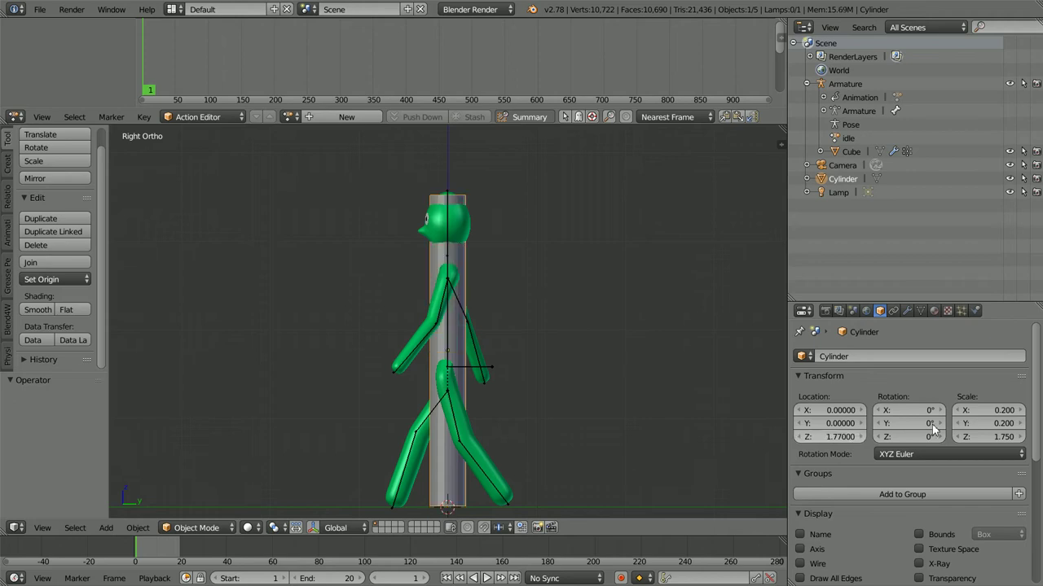
Rename the cylinder as cage and apply its scale.
{"action": "left_click", "coordinate": [898, 356]}
{"action": "type", "text": "cage"}
{"action": "key", "text": "Return"}
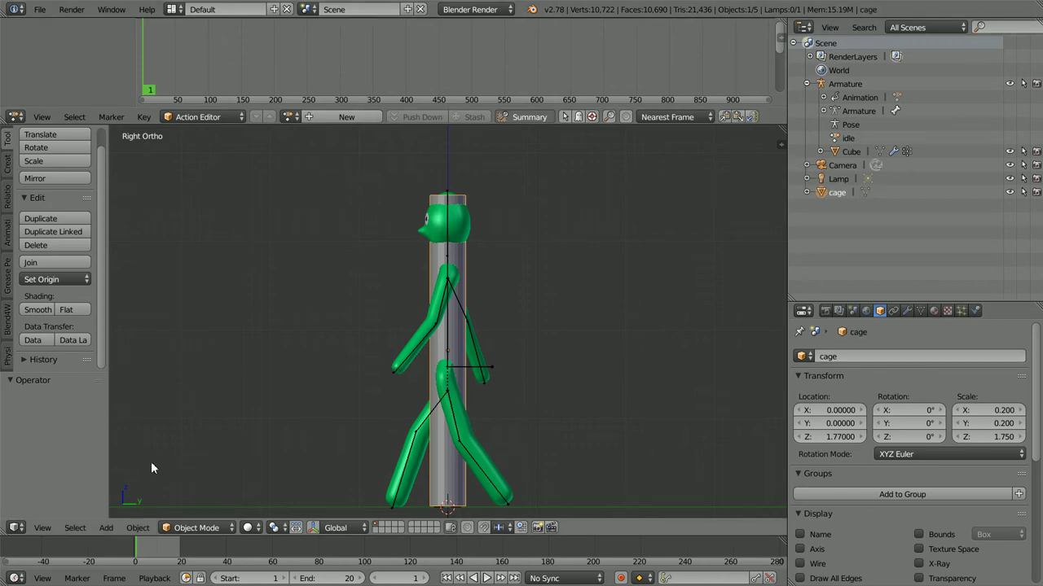
{"action": "left_click", "coordinate": [137, 528]}
{"action": "mouse_move", "coordinate": [154, 427]}
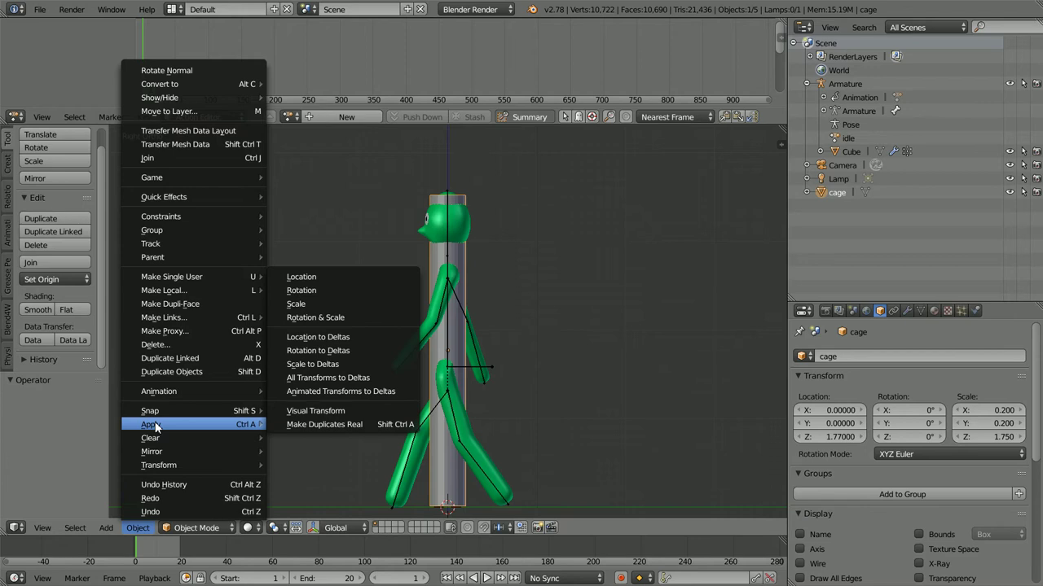
{"action": "left_click", "coordinate": [354, 303]}
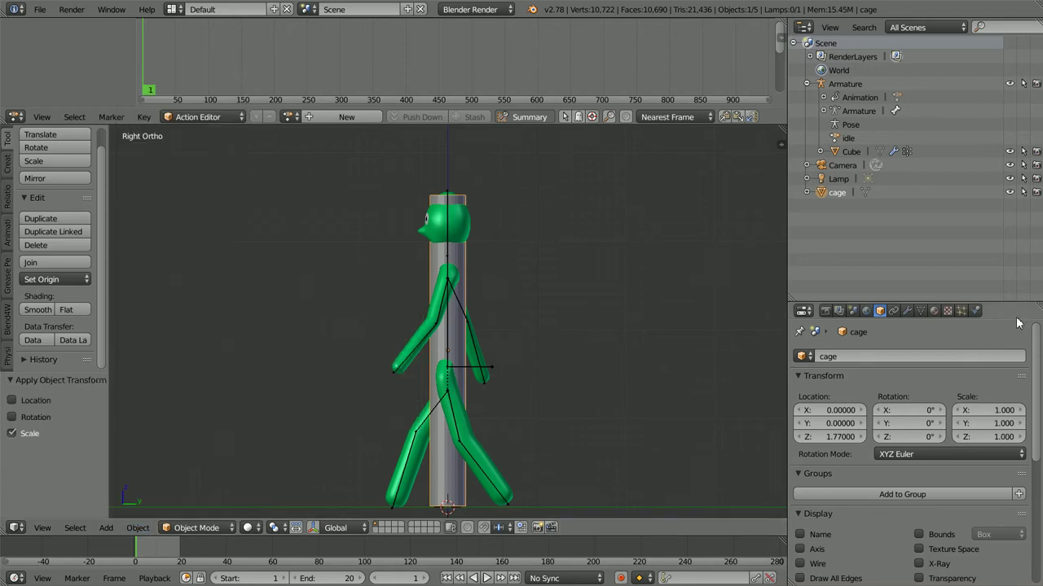
Enlarge the object properties area and set the cage's maximum draw type to Bounds.
{"action": "scroll", "coordinate": [912, 432], "scroll_direction": "down", "scroll_amount": 2}
{"action": "left_click_drag", "start_coordinate": [831, 250], "coordinate": [830, 200]}
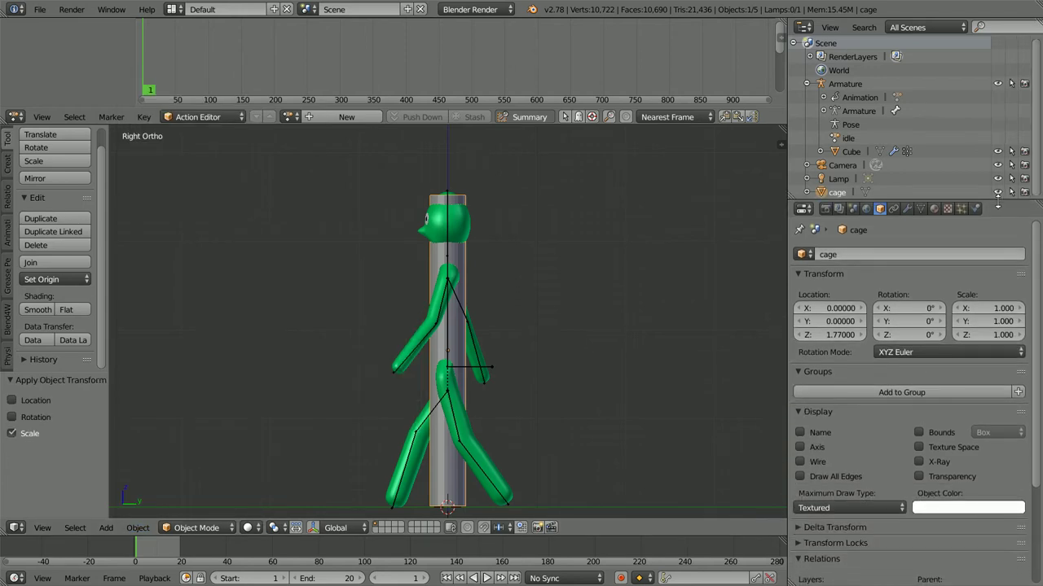
{"action": "left_click", "coordinate": [843, 505]}
{"action": "left_click", "coordinate": [861, 493]}
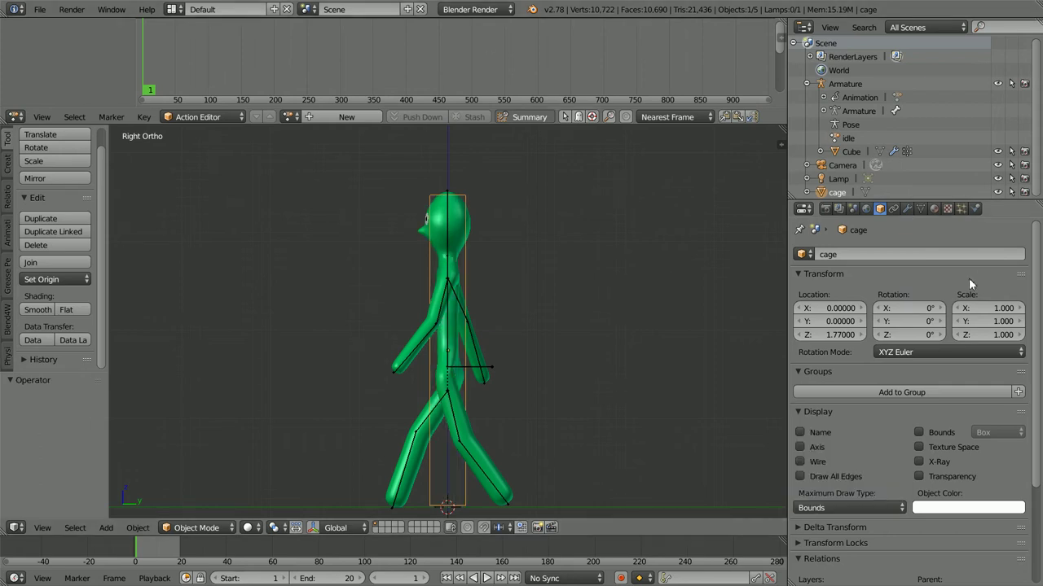
Show the cage's physics settings and switch the render engine to Blend4Web.
{"action": "left_click", "coordinate": [974, 209]}
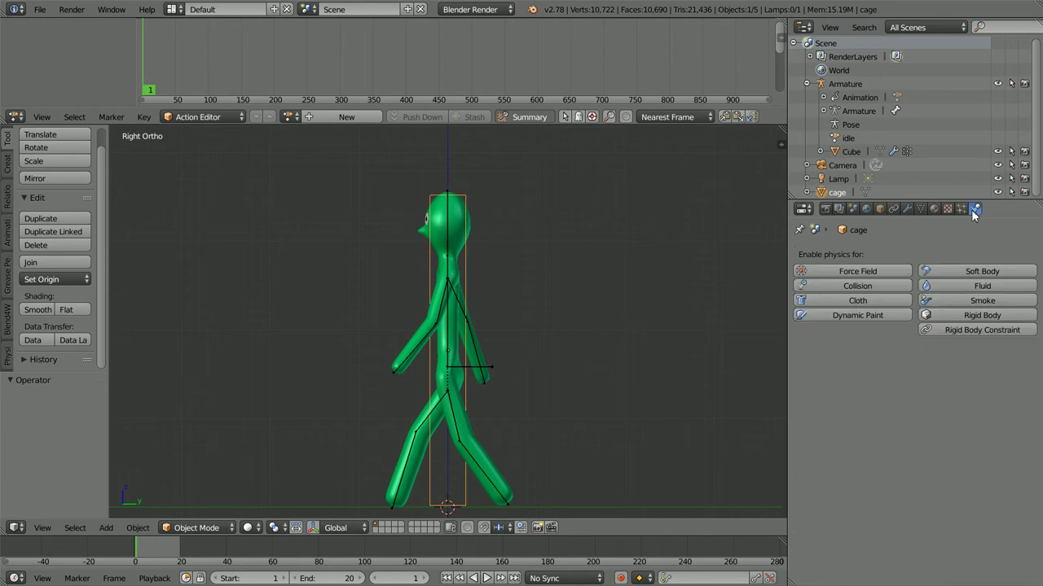
{"action": "left_click", "coordinate": [495, 11]}
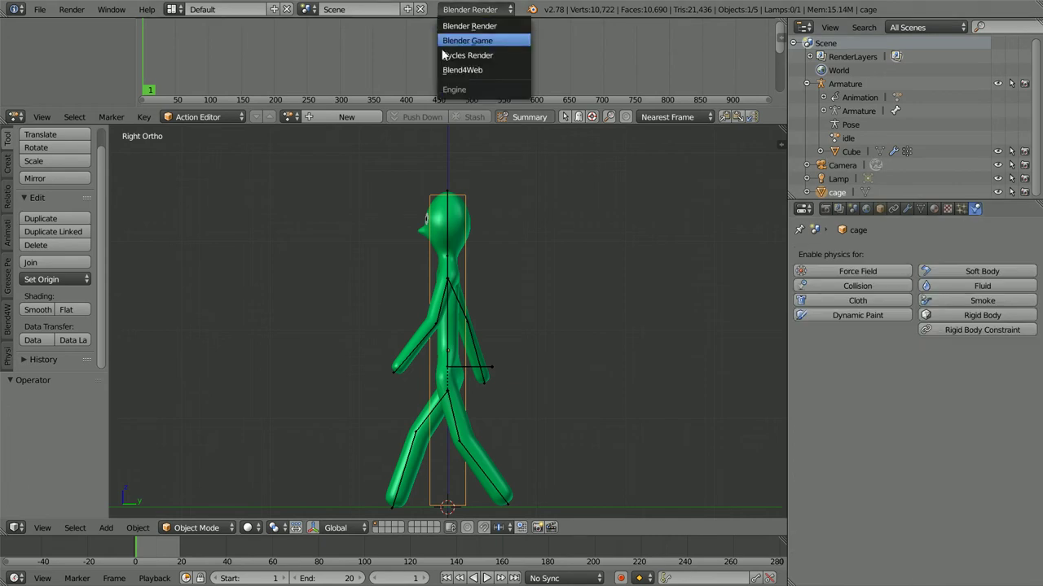
{"action": "left_click", "coordinate": [498, 71]}
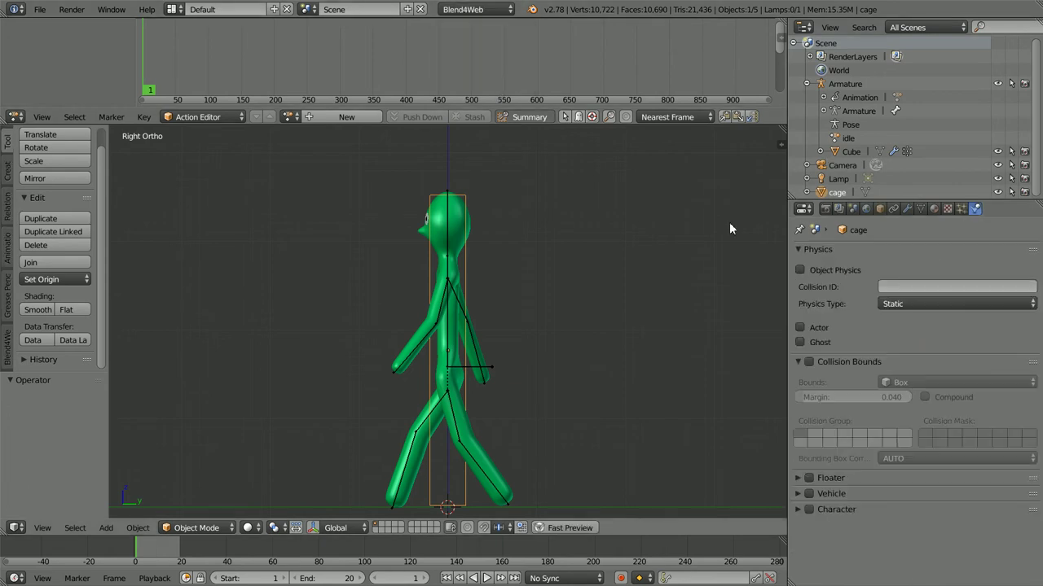
Set the cage's physics type to Dynamic with Capsule collision bounds and enable its Character physics.
{"action": "left_click", "coordinate": [913, 306]}
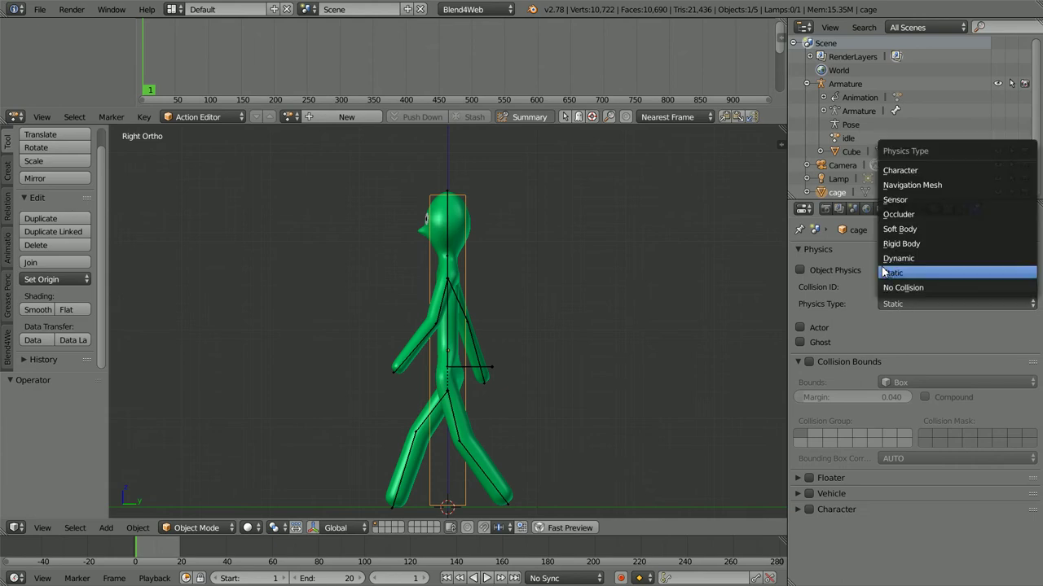
{"action": "left_click", "coordinate": [910, 259]}
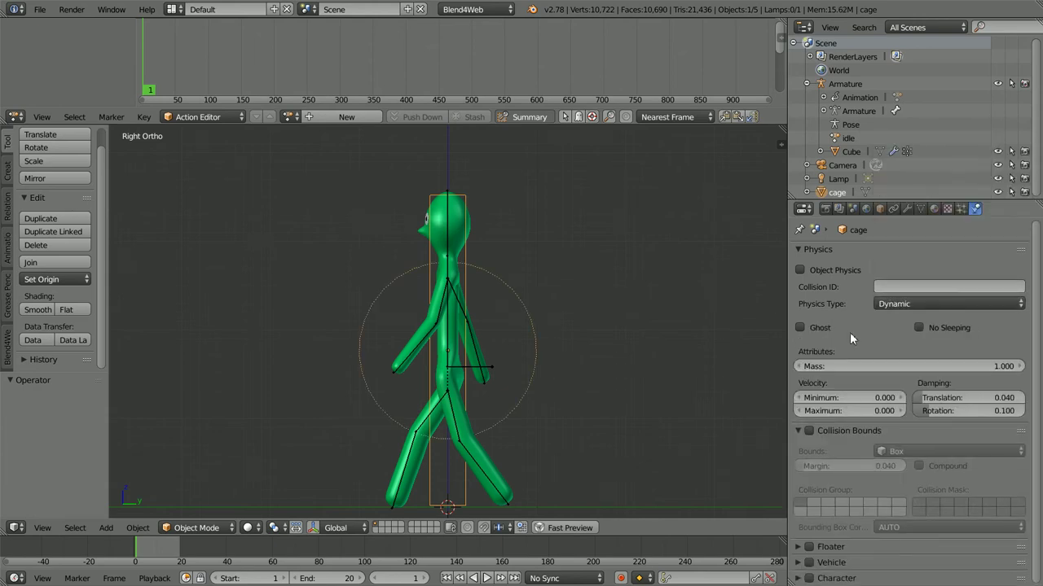
{"action": "left_click", "coordinate": [809, 430]}
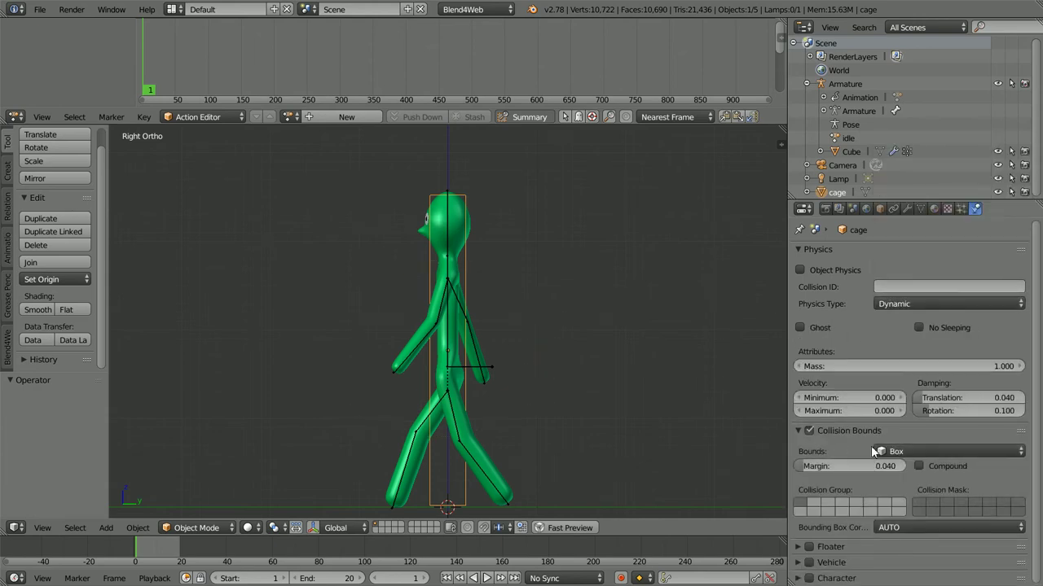
{"action": "left_click", "coordinate": [902, 454]}
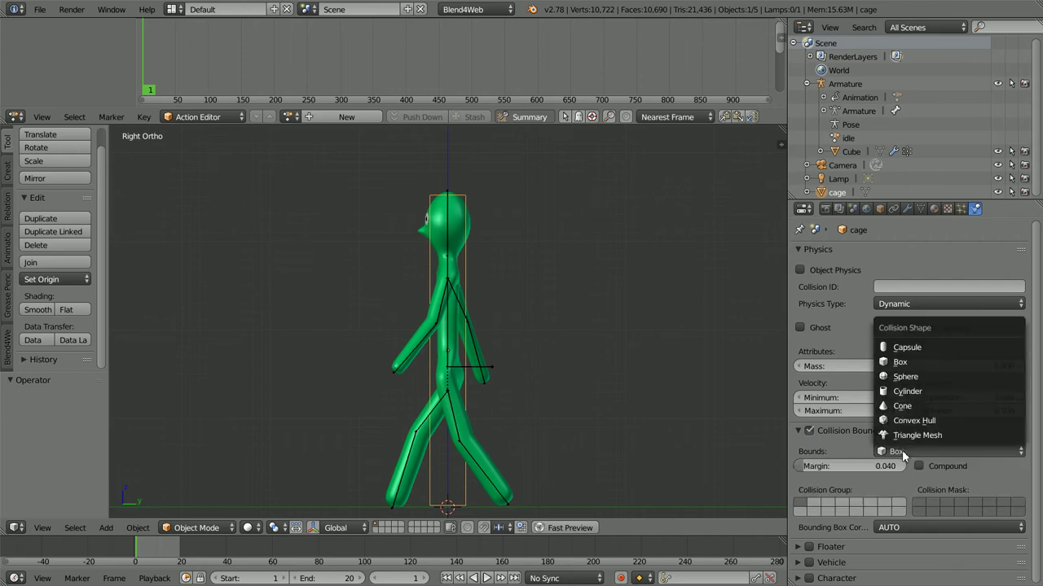
{"action": "left_click", "coordinate": [937, 347]}
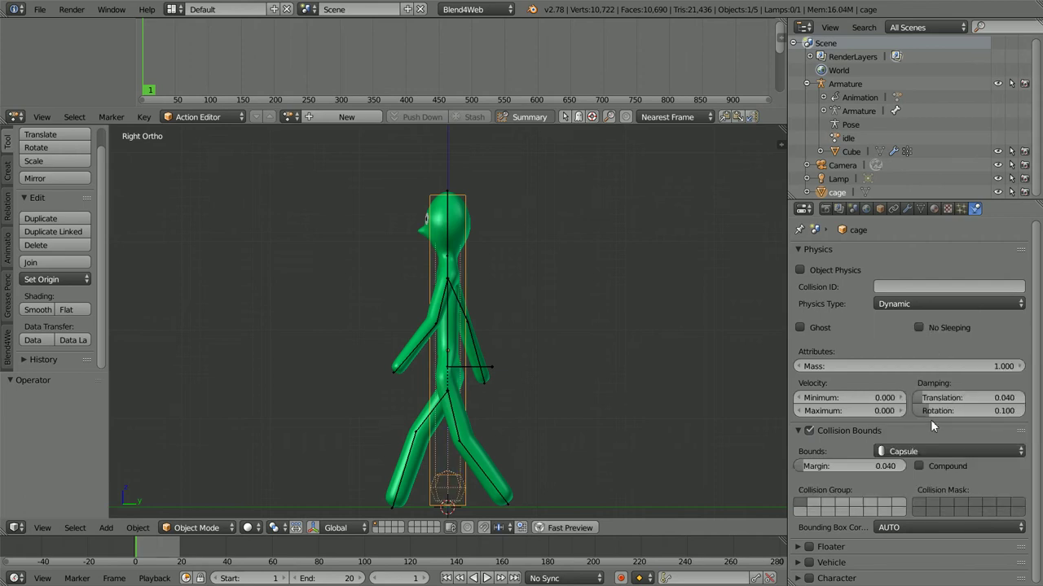
{"action": "left_click", "coordinate": [809, 578]}
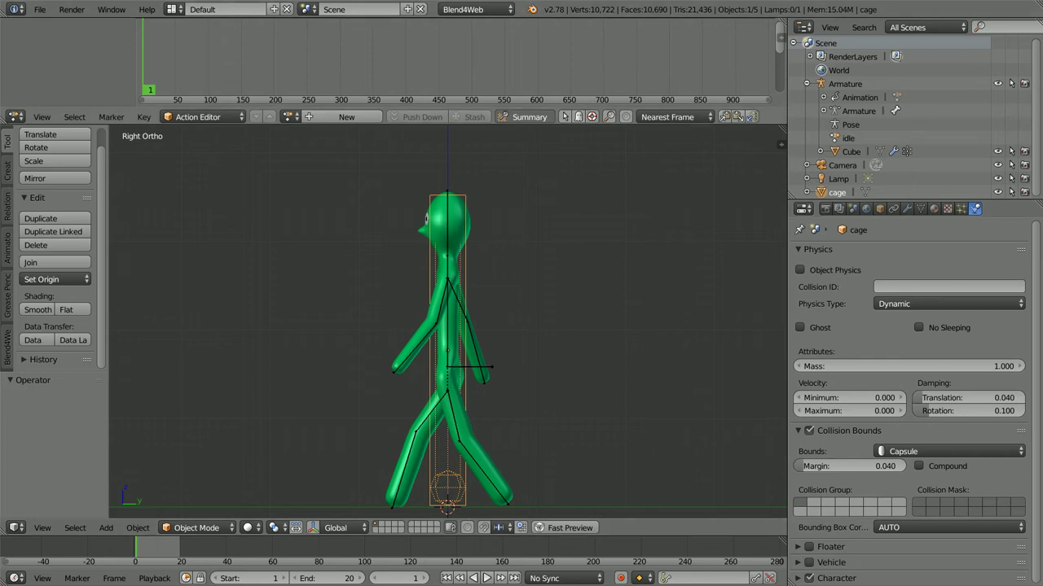
Make the cage the parent of the Armature in its object relations.
{"action": "left_click", "coordinate": [849, 88]}
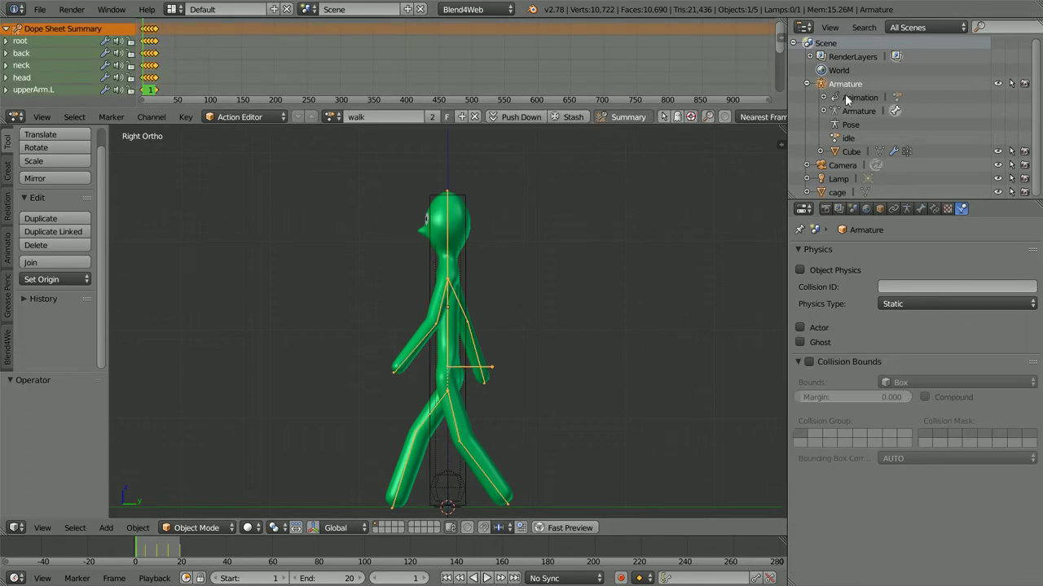
{"action": "left_click", "coordinate": [879, 208]}
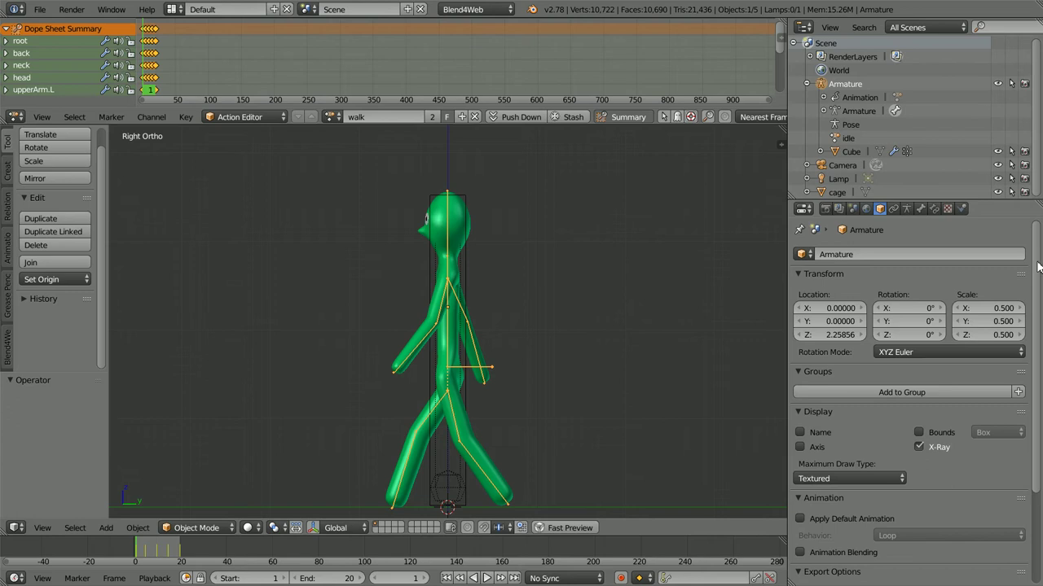
{"action": "scroll", "coordinate": [1039, 266], "scroll_direction": "down", "scroll_amount": 5}
{"action": "left_click", "coordinate": [965, 544]}
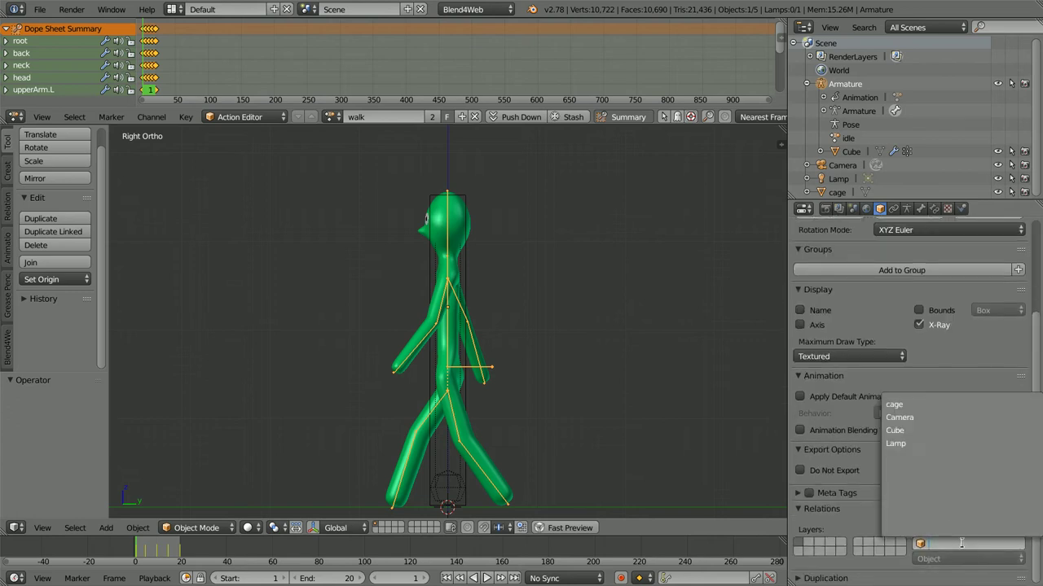
{"action": "left_click", "coordinate": [920, 405]}
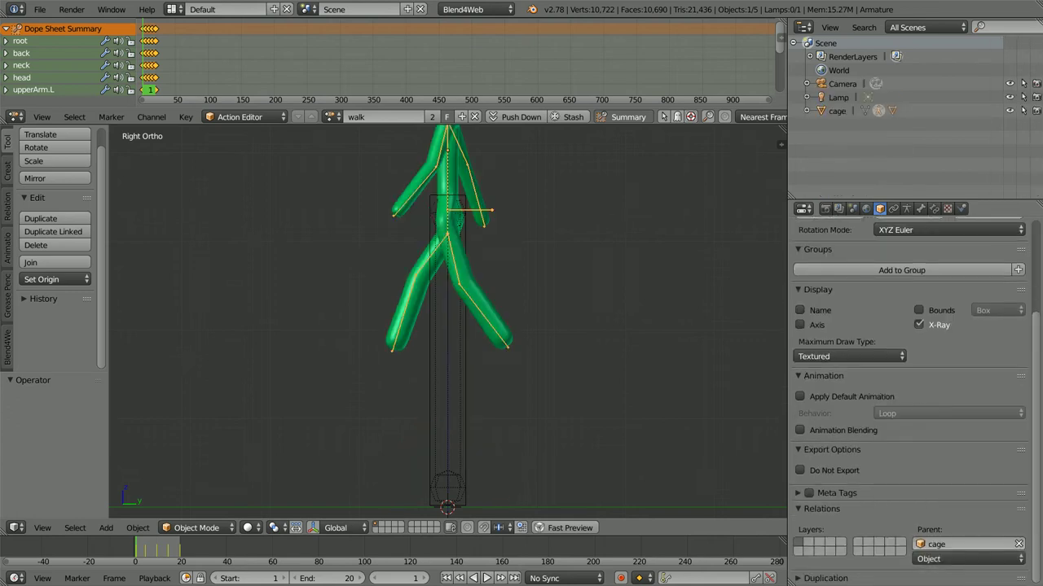
Set the Armature's Z location to 0.5 to line the character up with the cage.
{"action": "left_click_drag", "start_coordinate": [1035, 361], "coordinate": [1033, 259]}
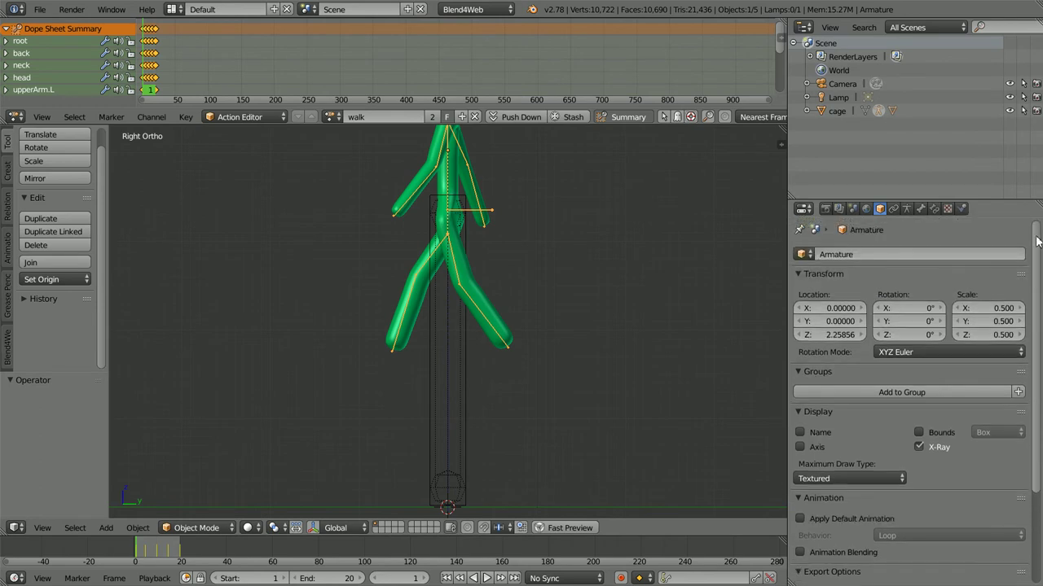
{"action": "left_click", "coordinate": [842, 335]}
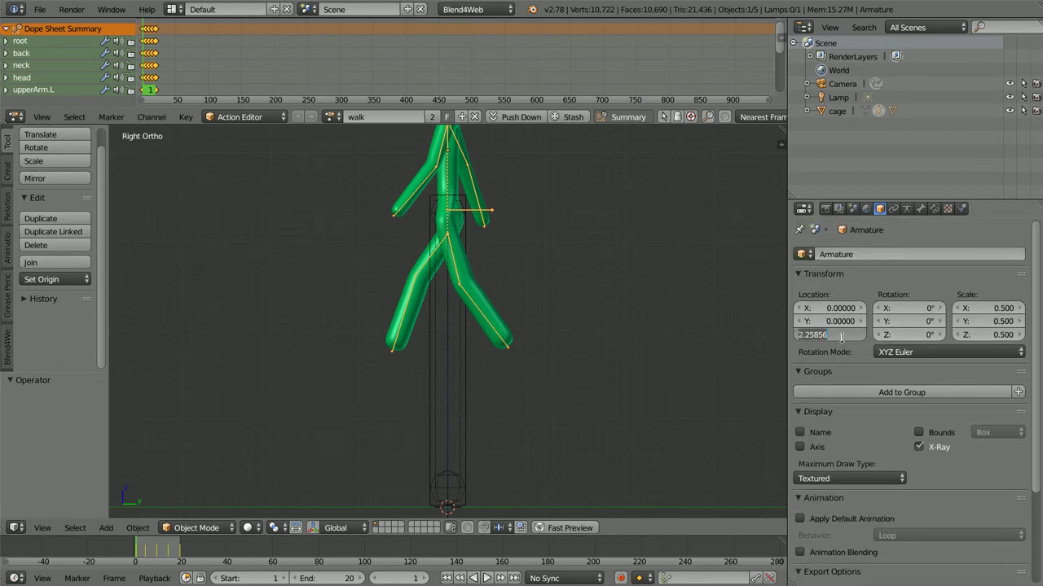
{"action": "key", "text": "BackSpace"}
{"action": "type", "text": ".5"}
{"action": "key", "text": "Return"}
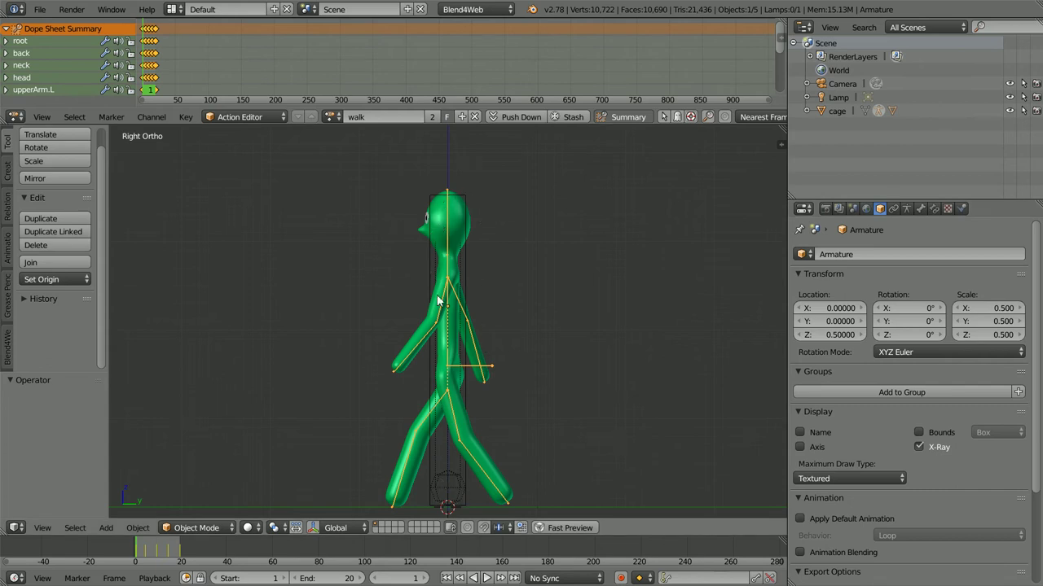
Exclude the cage from rendering by enabling its Do Not Render property.
{"action": "left_click", "coordinate": [839, 111]}
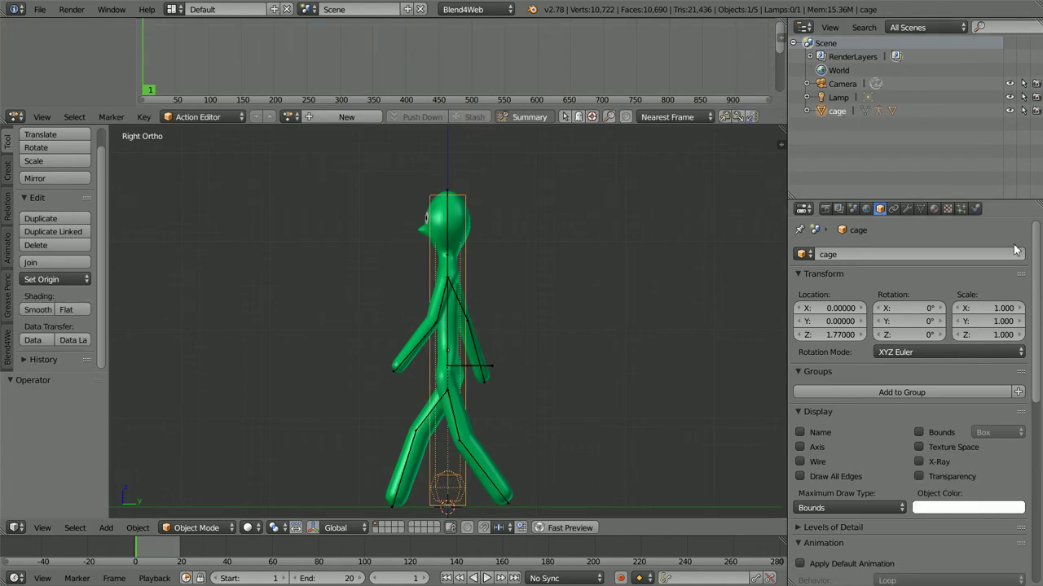
{"action": "scroll", "coordinate": [824, 443], "scroll_direction": "down", "scroll_amount": 8}
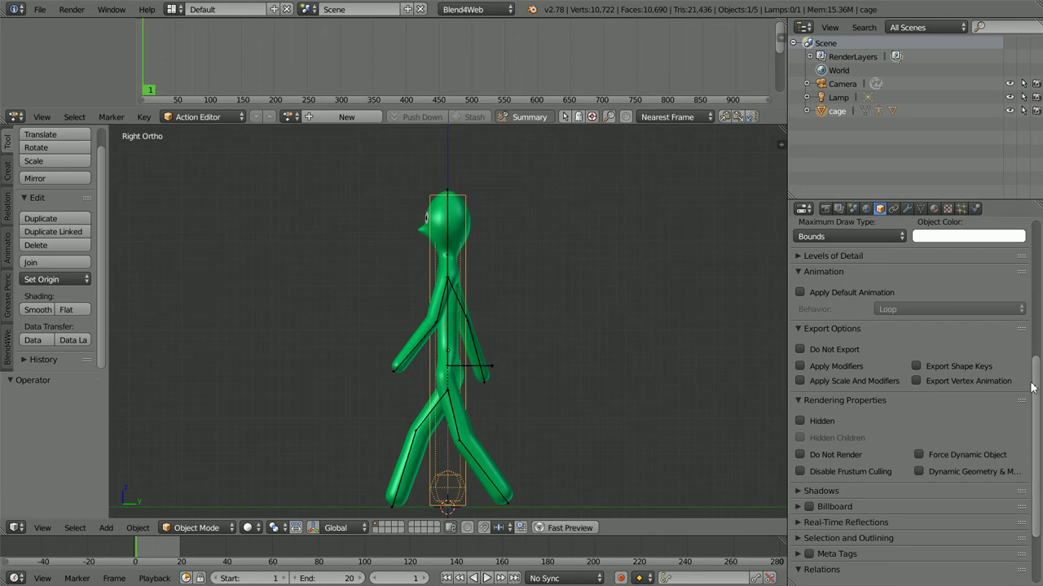
{"action": "left_click", "coordinate": [800, 454]}
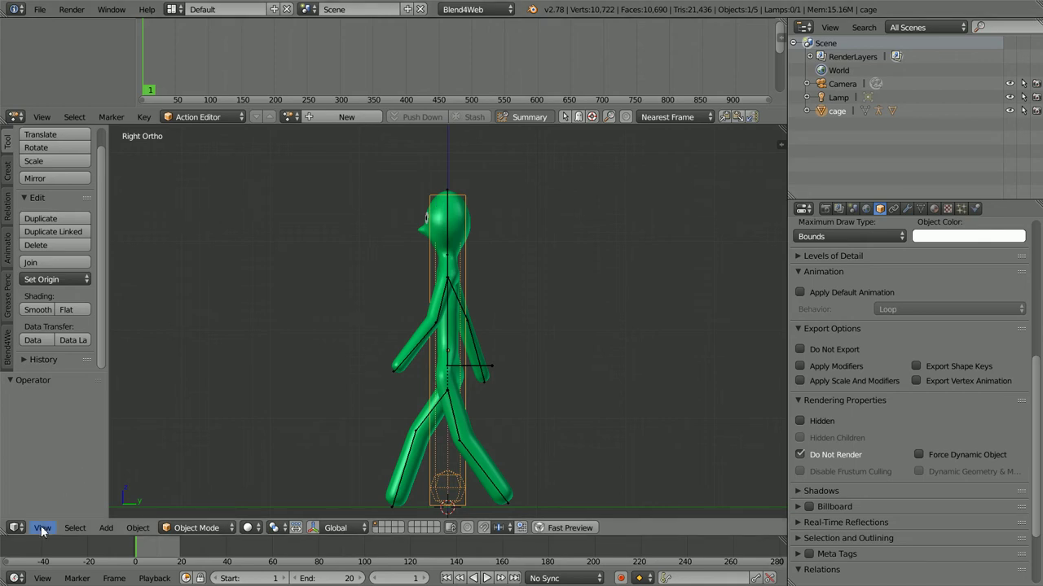
Switch to the camera view and move the camera back along its local Z axis until the whole character is well inside the frame.
{"action": "left_click", "coordinate": [43, 528]}
{"action": "left_click", "coordinate": [88, 480]}
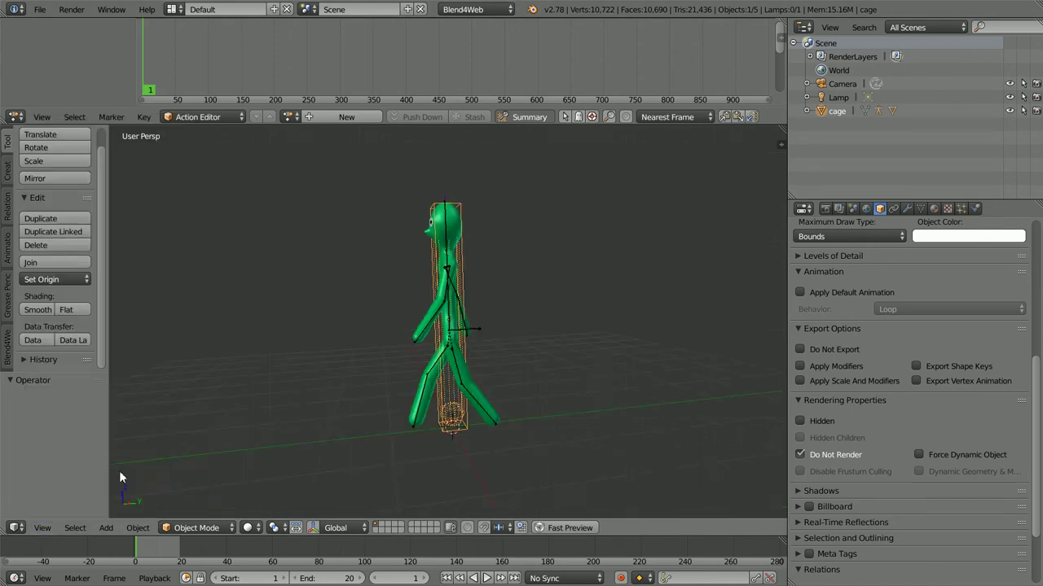
{"action": "scroll", "coordinate": [585, 367], "scroll_direction": "up", "scroll_amount": 3}
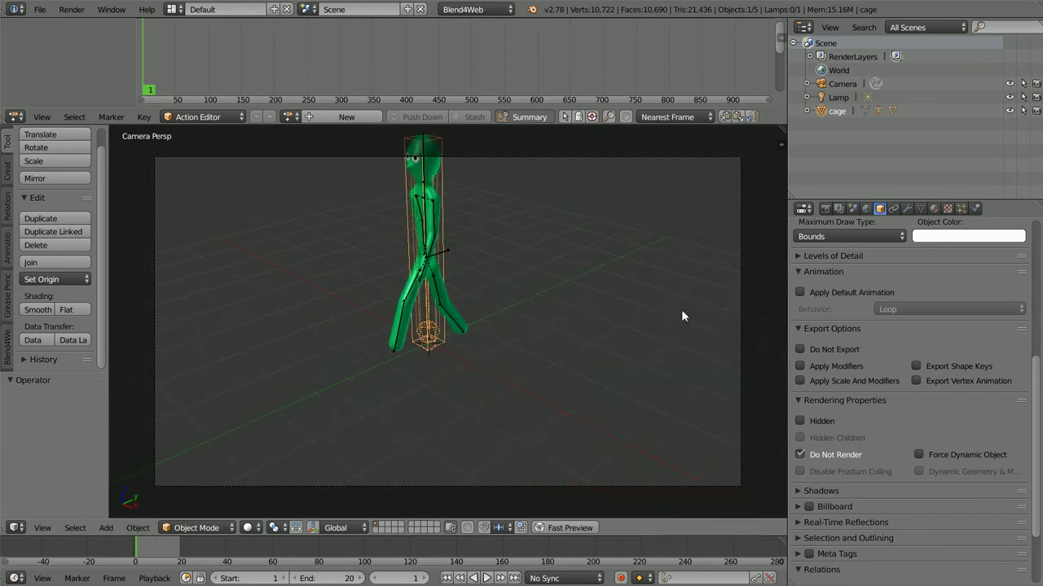
{"action": "right_click", "coordinate": [740, 292]}
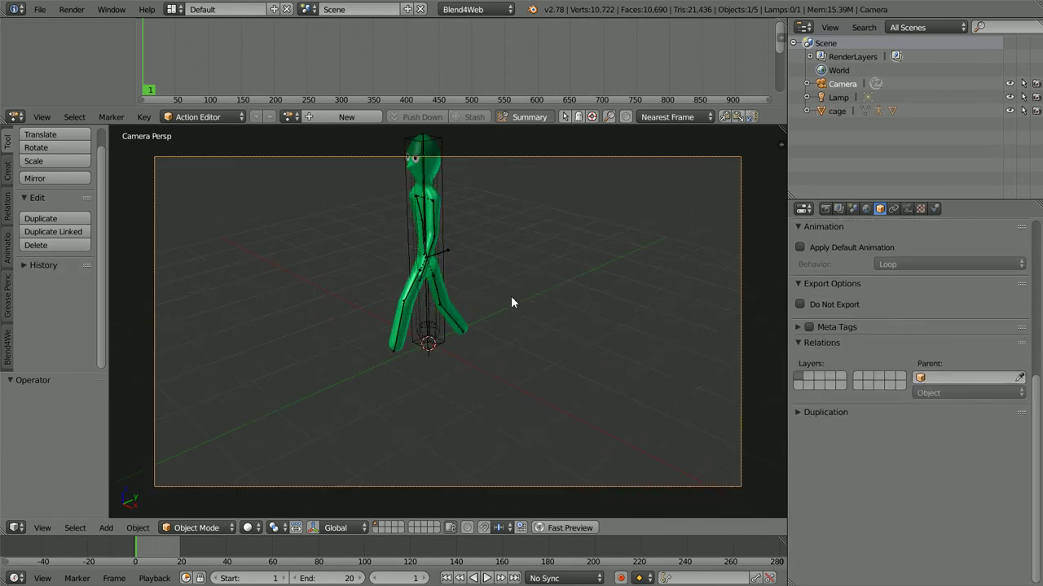
{"action": "key", "text": "g"}
{"action": "key", "text": "z"}
{"action": "key", "text": "z"}
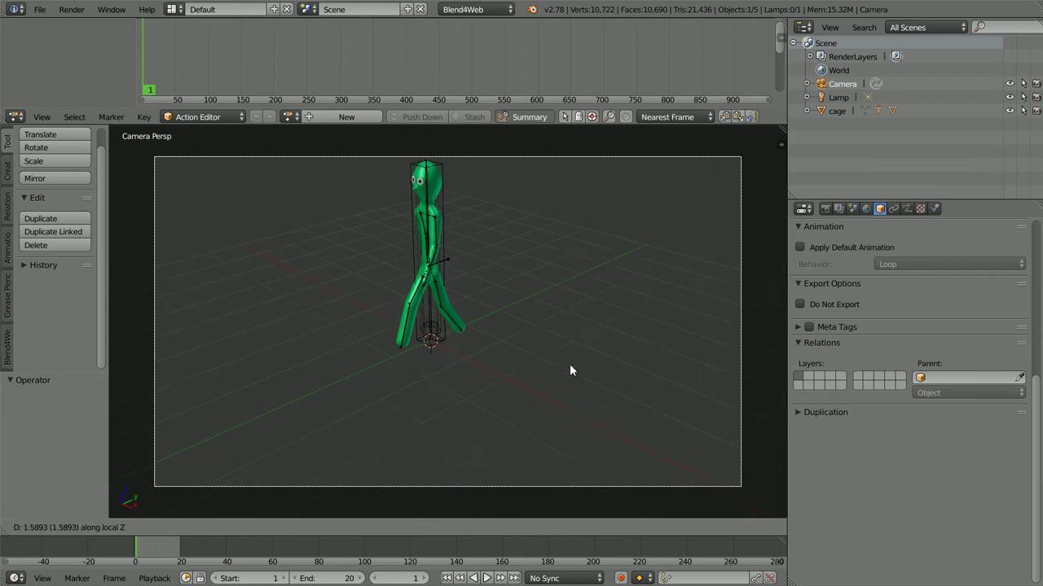
{"action": "left_click", "coordinate": [779, 491]}
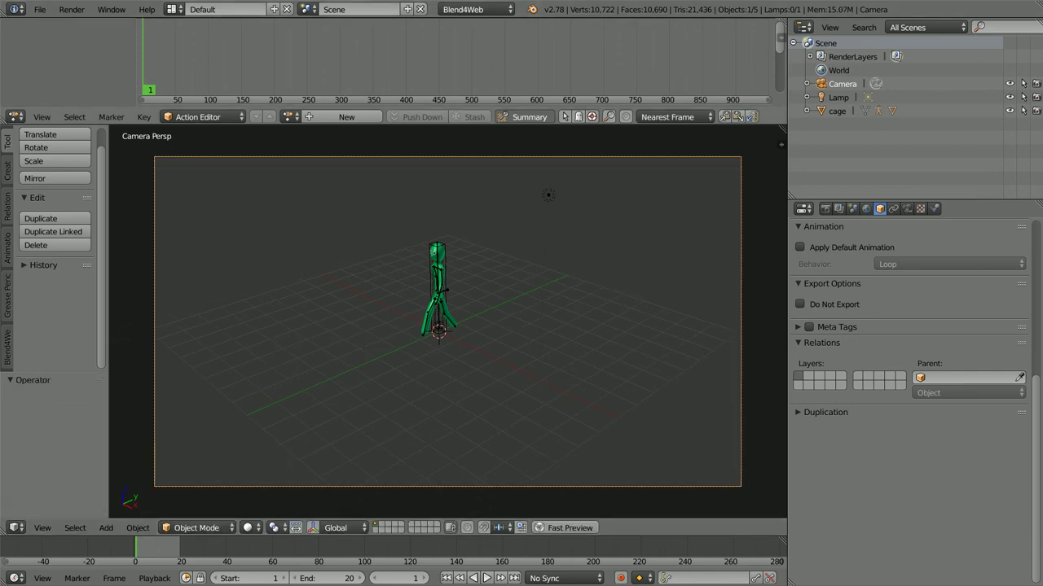
Add a circle mesh with 16 vertices at the character's feet.
{"action": "left_click", "coordinate": [111, 527]}
{"action": "mouse_move", "coordinate": [122, 511]}
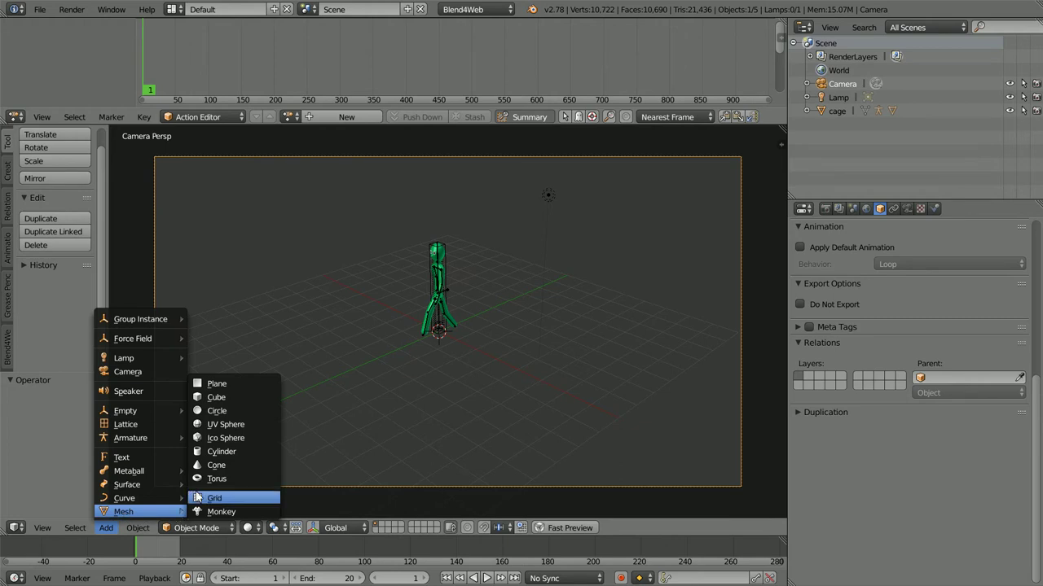
{"action": "left_click", "coordinate": [246, 410]}
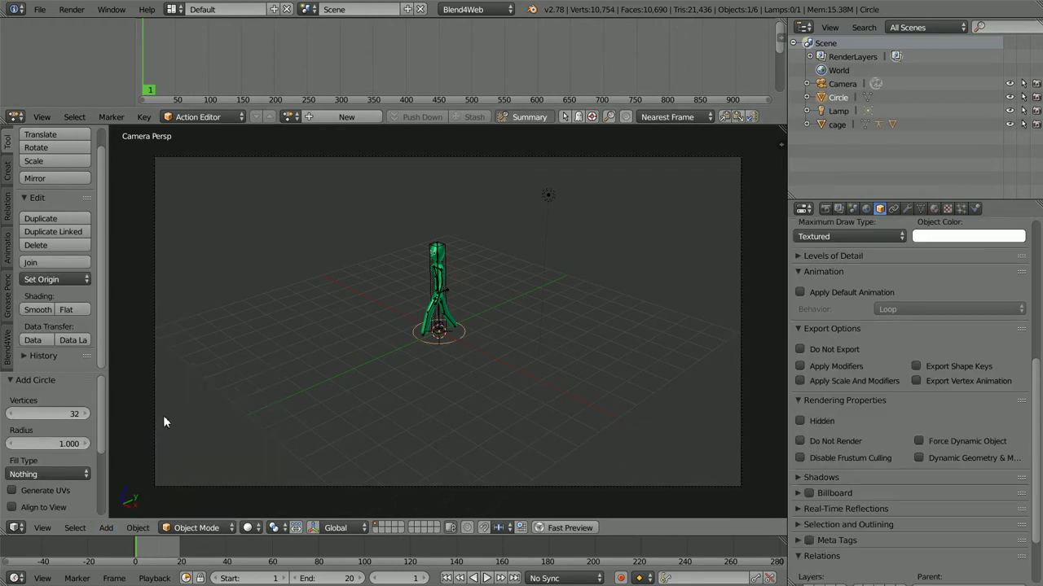
{"action": "left_click", "coordinate": [67, 416]}
{"action": "type", "text": "16"}
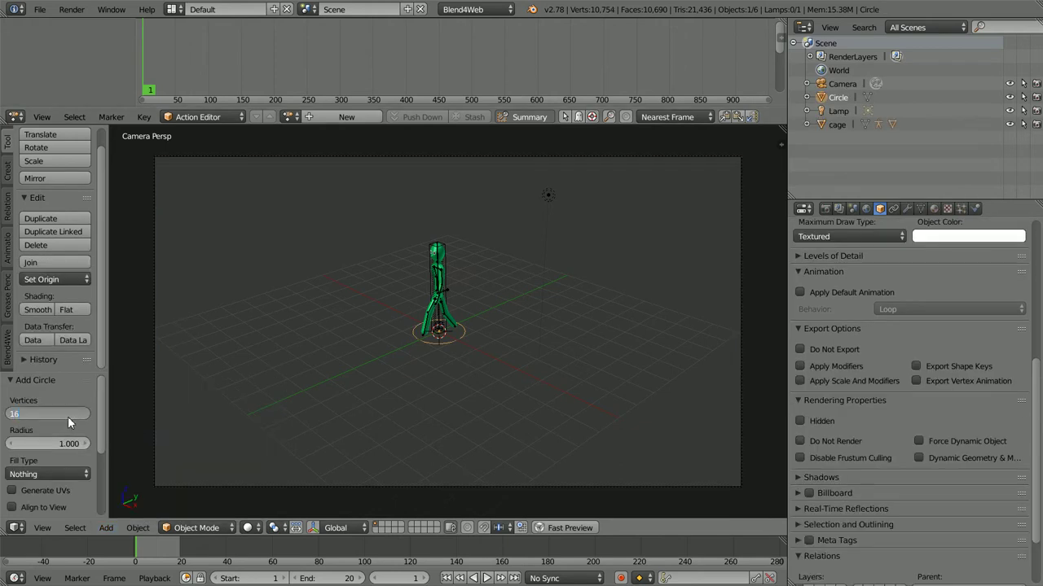
{"action": "key", "text": "Return"}
Set the circle's radius to 8.5 and its fill type to Ngon to form a ground disc.
{"action": "left_click", "coordinate": [58, 445]}
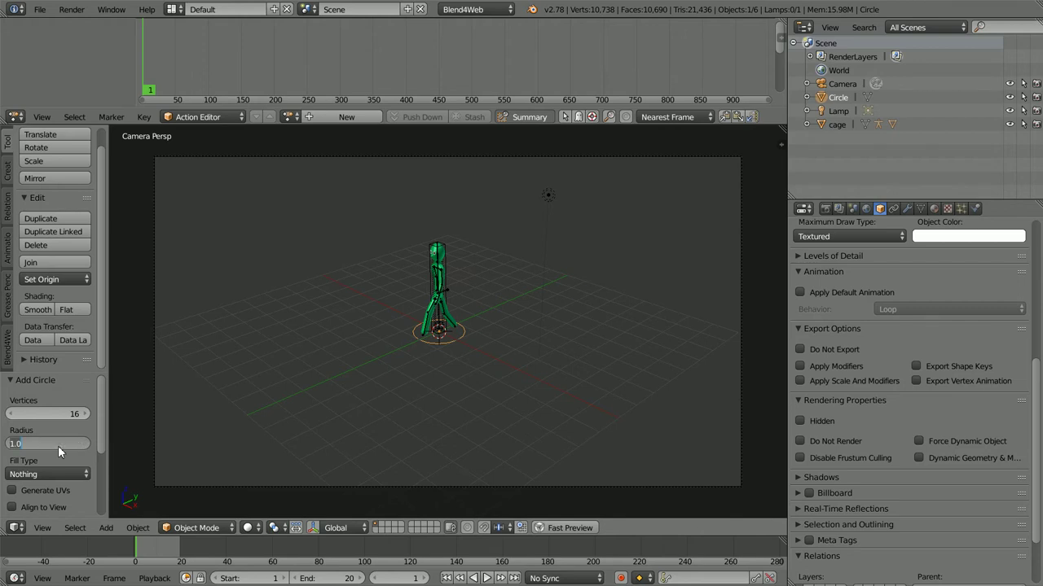
{"action": "type", "text": "8.5"}
{"action": "key", "text": "Return"}
{"action": "left_click", "coordinate": [21, 474]}
{"action": "left_click", "coordinate": [20, 444]}
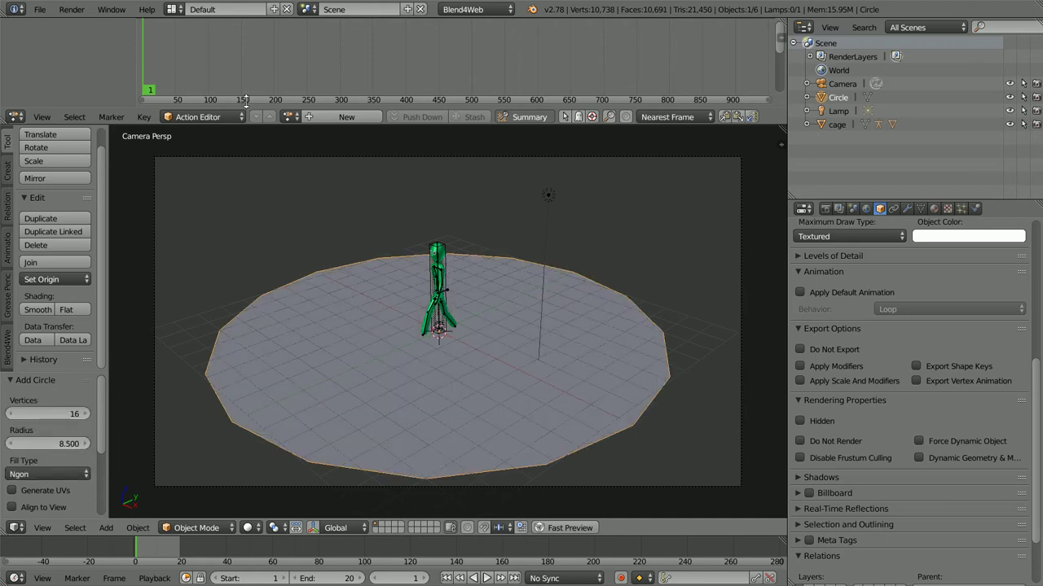
Enable Object Physics for the ground circle.
{"action": "left_click", "coordinate": [975, 208]}
{"action": "left_click", "coordinate": [802, 269]}
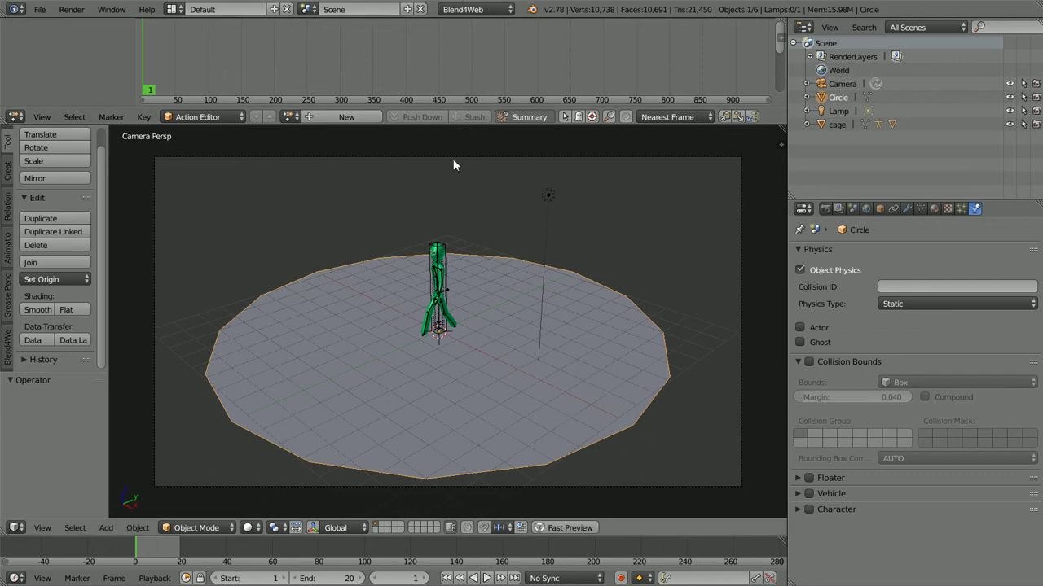